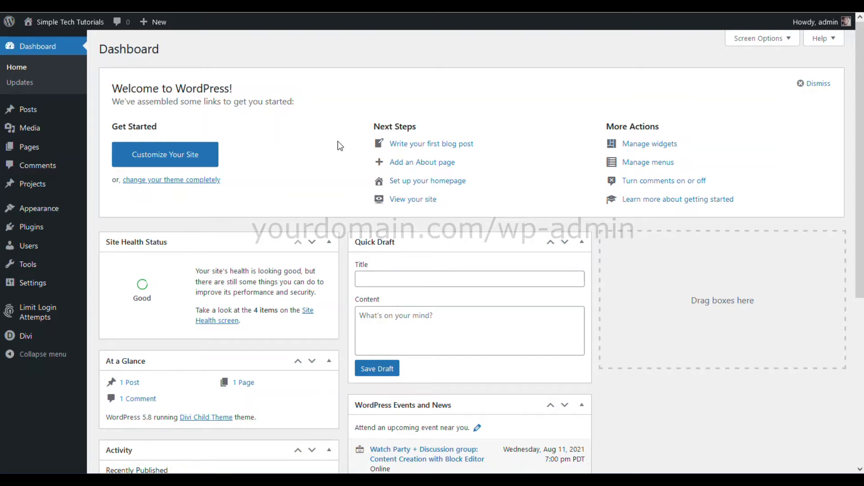
Open Appearance > Themes and review the four installed themes, with Divi Child Theme active
scroll(353, 174, down, 5)
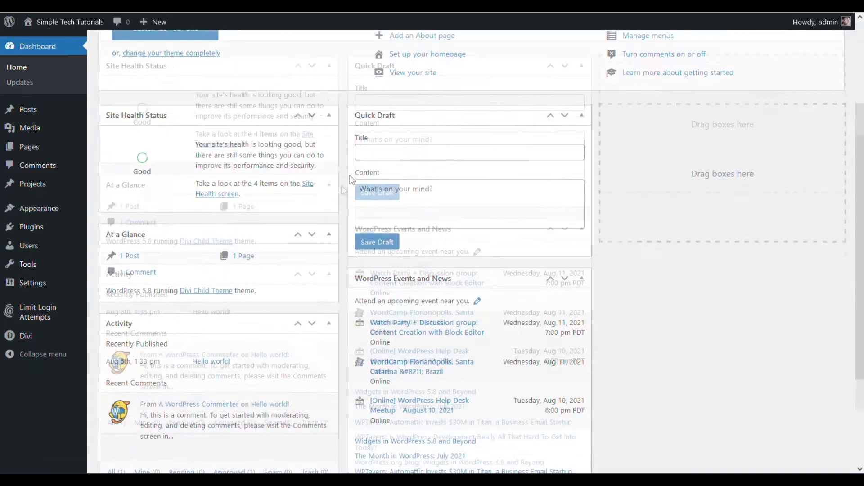
scroll(331, 269, up, 5)
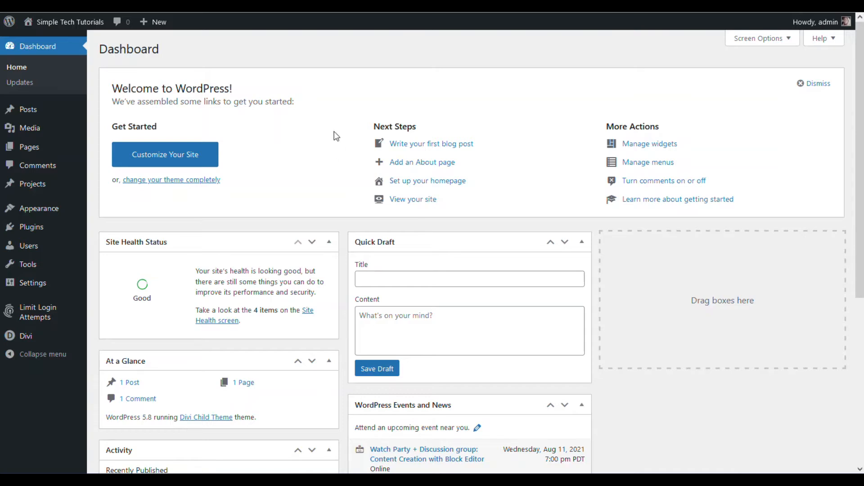
mouse_move(23, 210)
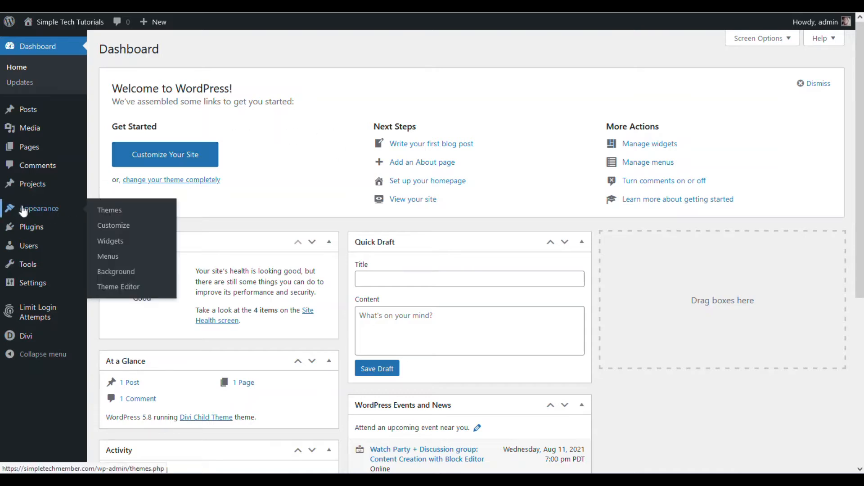
click(113, 214)
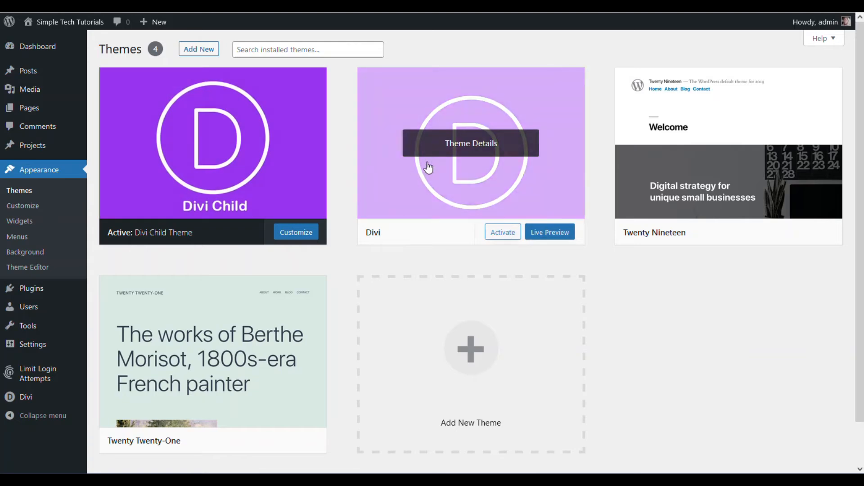
mouse_move(435, 239)
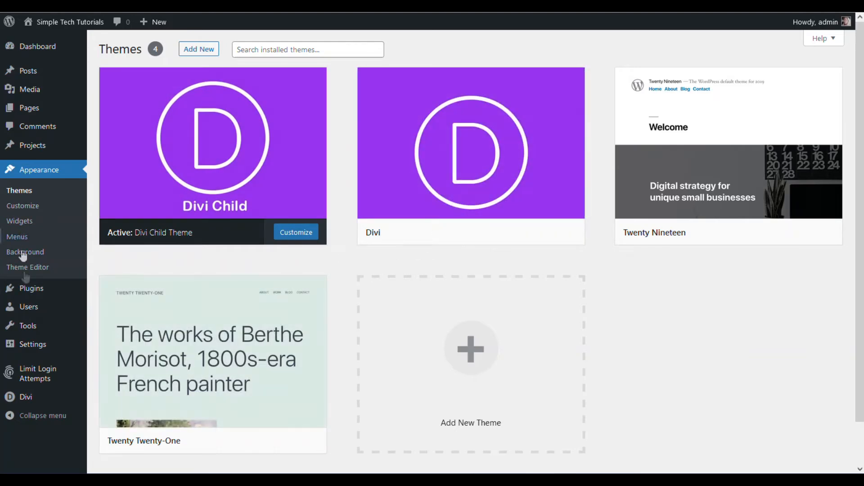
mouse_move(482, 156)
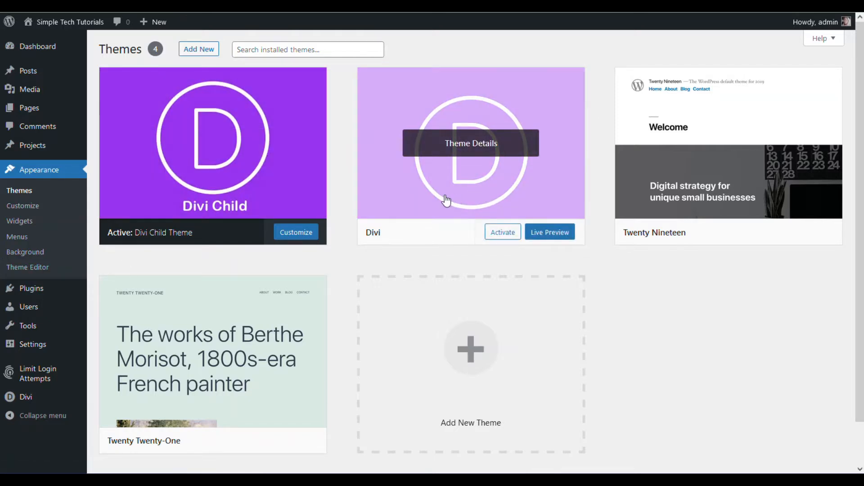
mouse_move(205, 144)
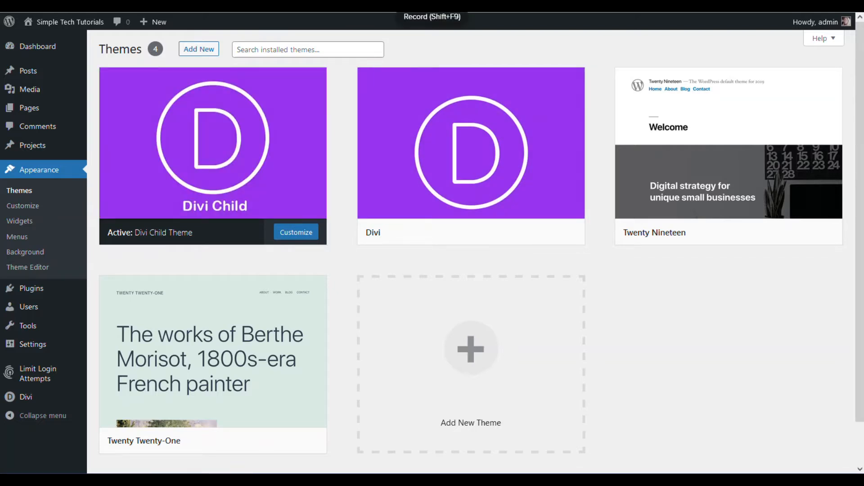
mouse_move(34, 399)
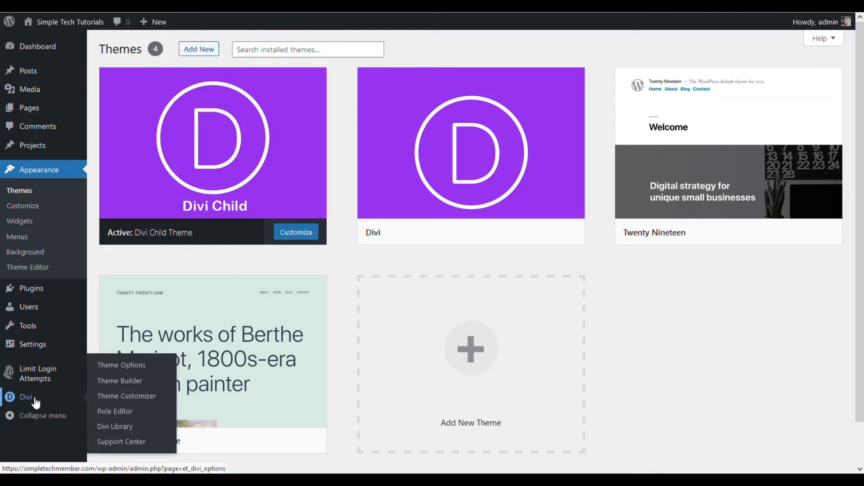
Open Divi Theme Options and scroll its General tab down to the social icon settings
click(133, 366)
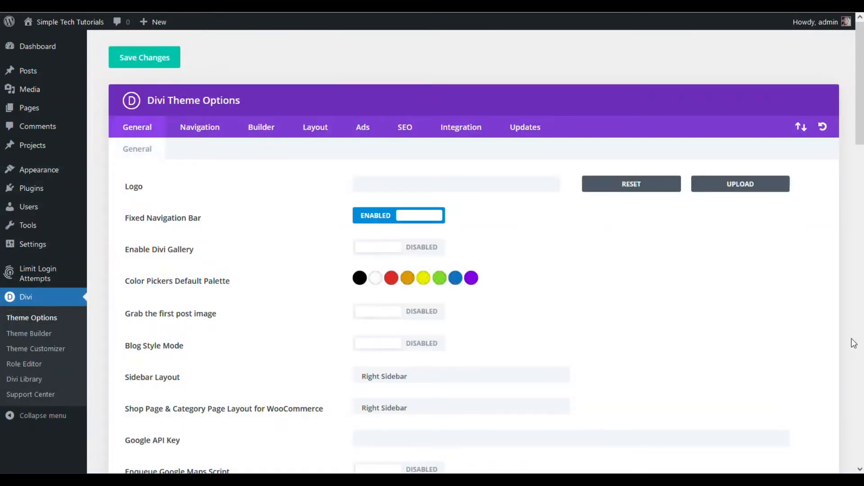
scroll(360, 189, down, 2)
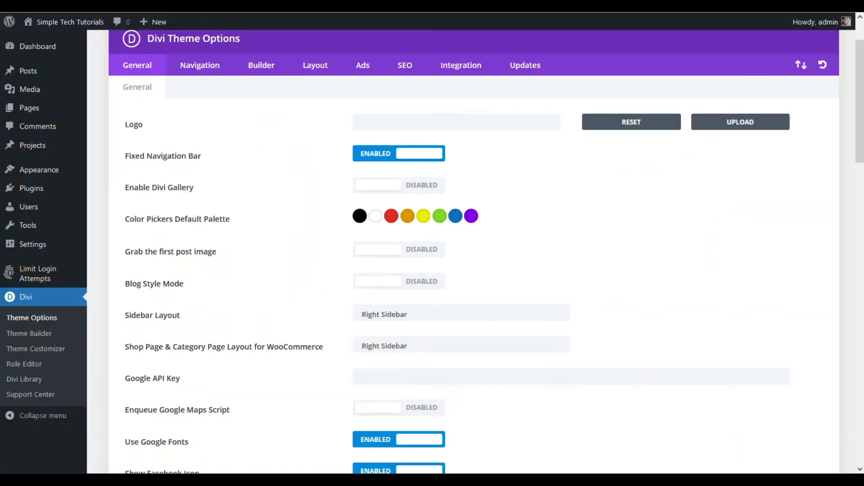
scroll(295, 217, down, 3)
scroll(295, 217, down, 5)
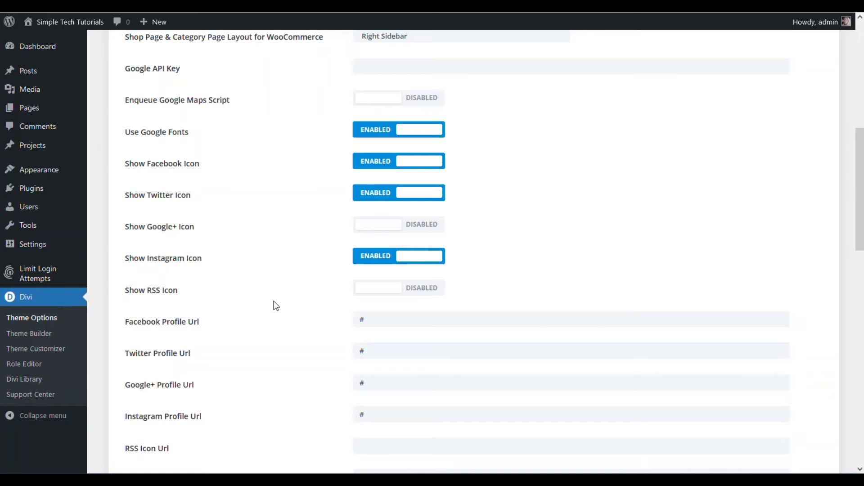
click(366, 321)
key(ctrl+a)
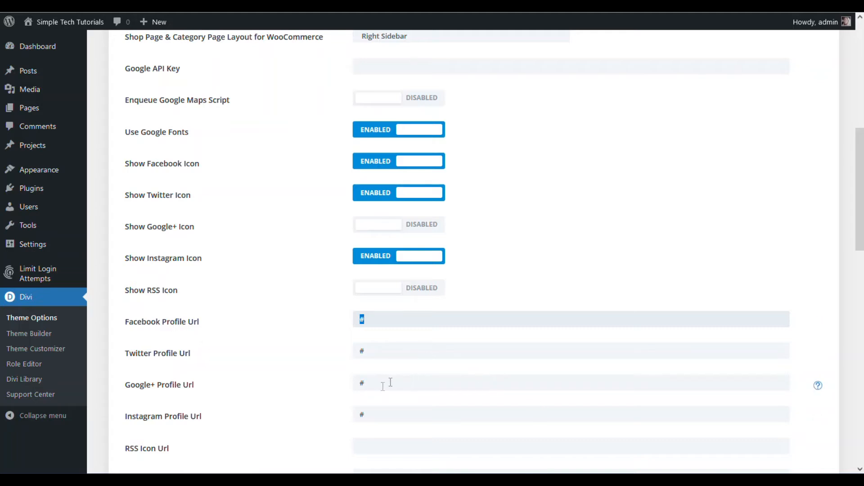
scroll(365, 370, down, 2)
scroll(359, 359, down, 5)
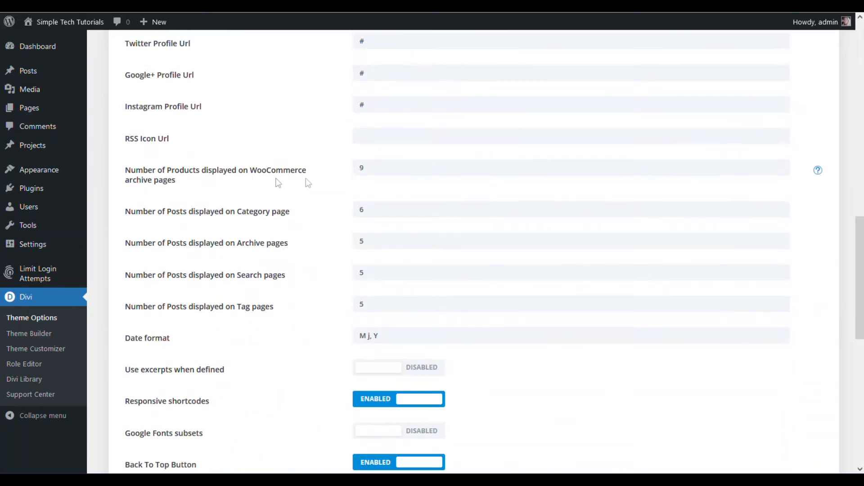
scroll(321, 238, down, 2)
scroll(306, 213, down, 1)
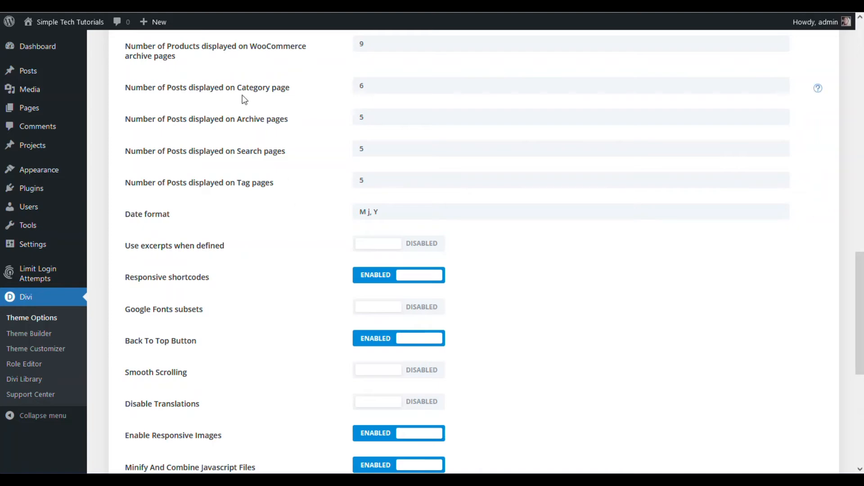
scroll(256, 253, down, 1)
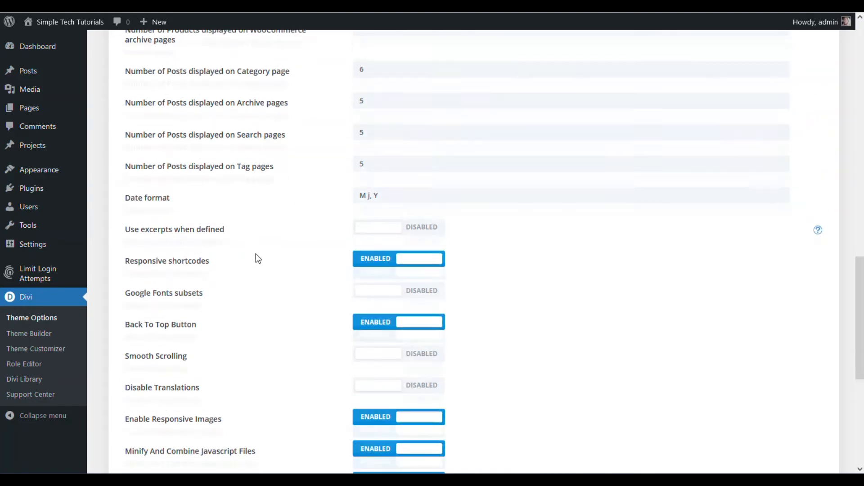
scroll(256, 253, down, 3)
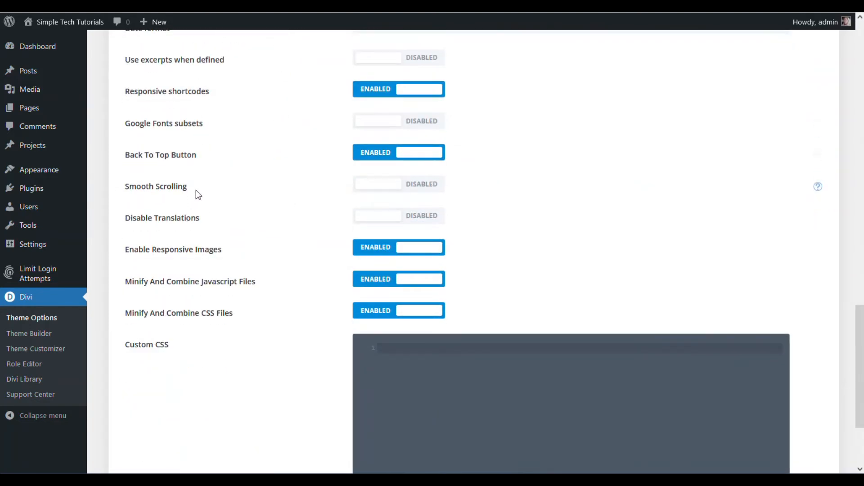
scroll(198, 194, down, 1)
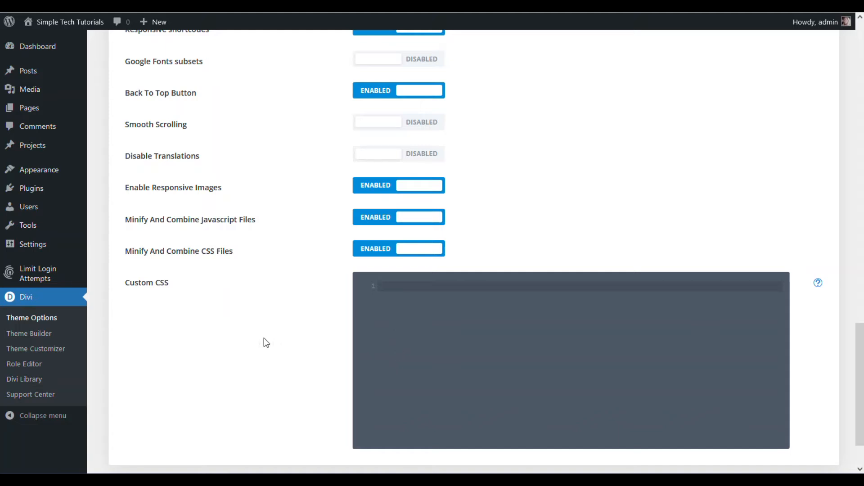
scroll(270, 350, up, 20)
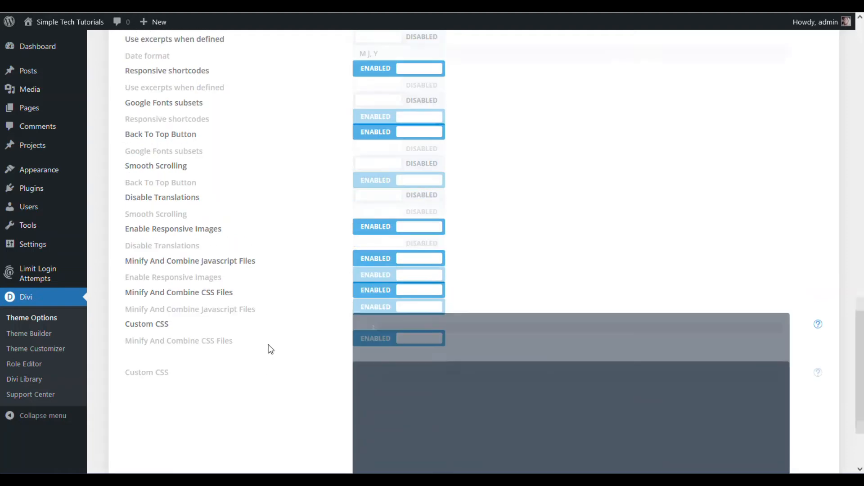
scroll(270, 349, up, 2)
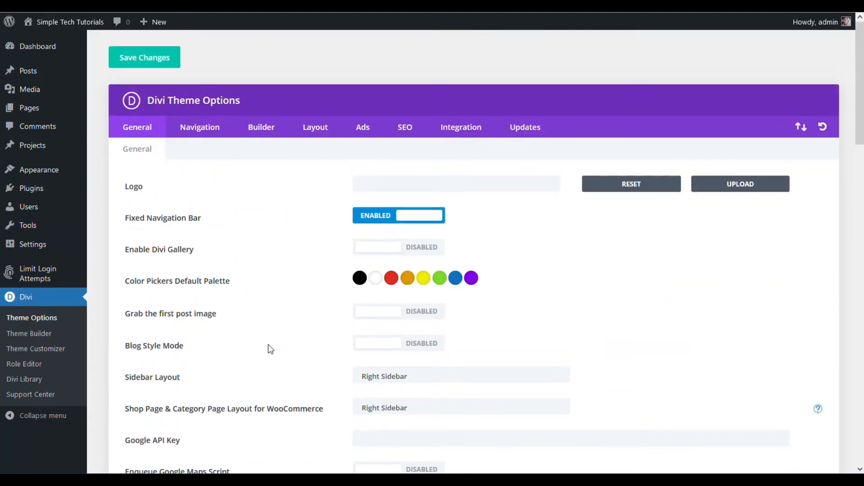
Exclude Sample Page from the navigation bar, keeping the Home link displayed
click(202, 132)
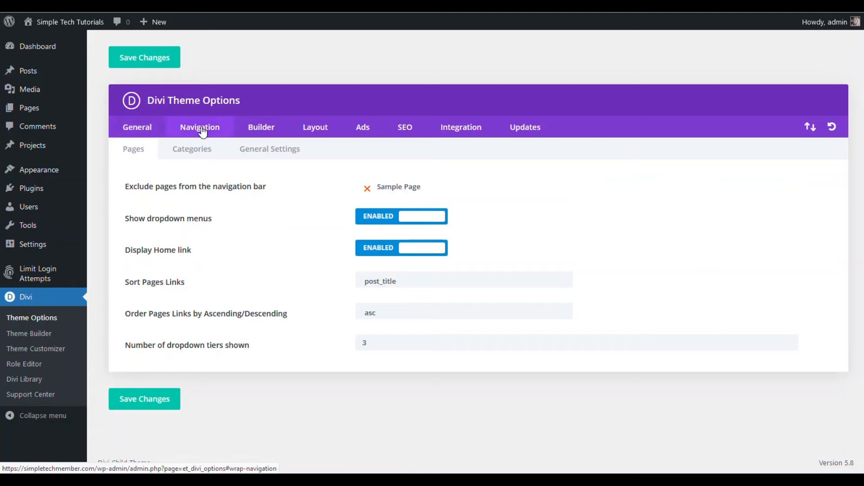
click(367, 191)
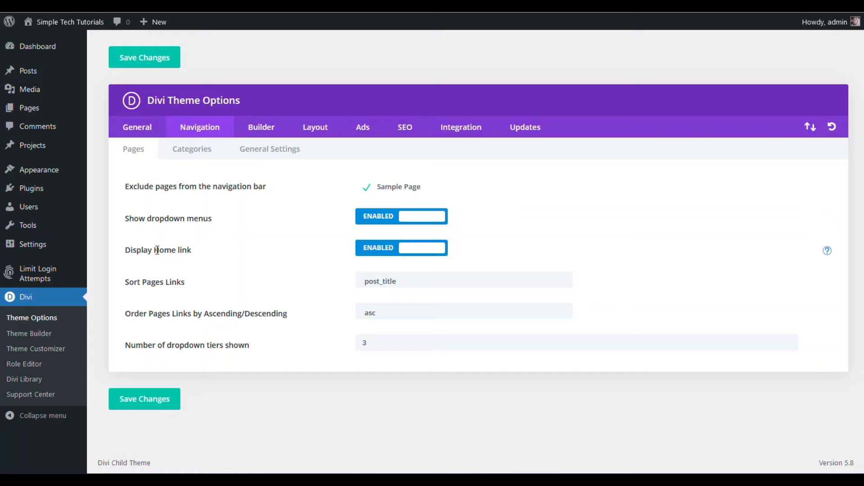
click(417, 251)
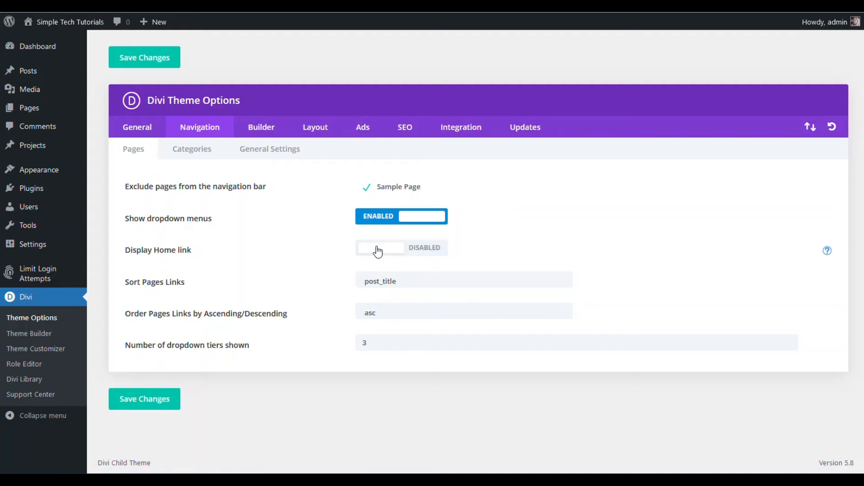
click(380, 251)
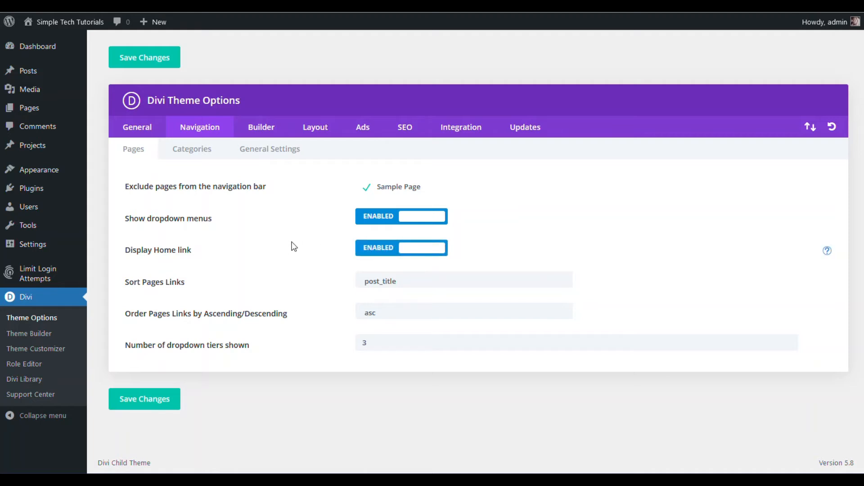
Exclude the Uncategorized category from the navigation bar, then view the Builder settings
click(193, 153)
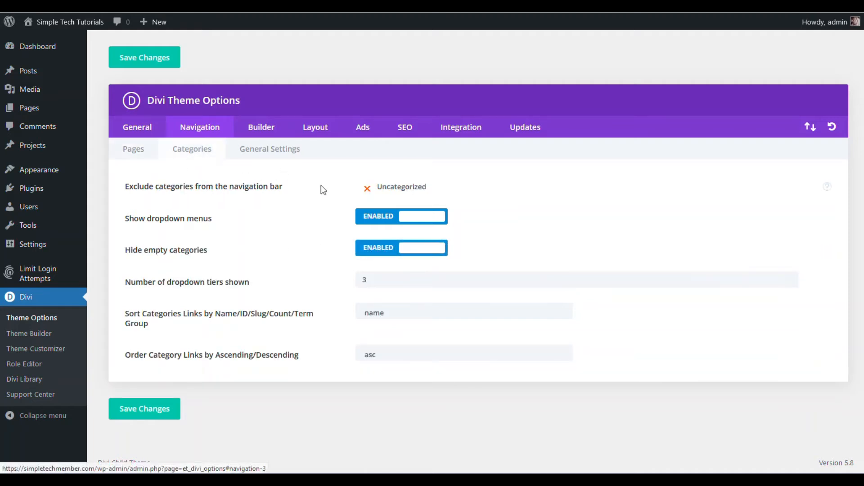
click(368, 188)
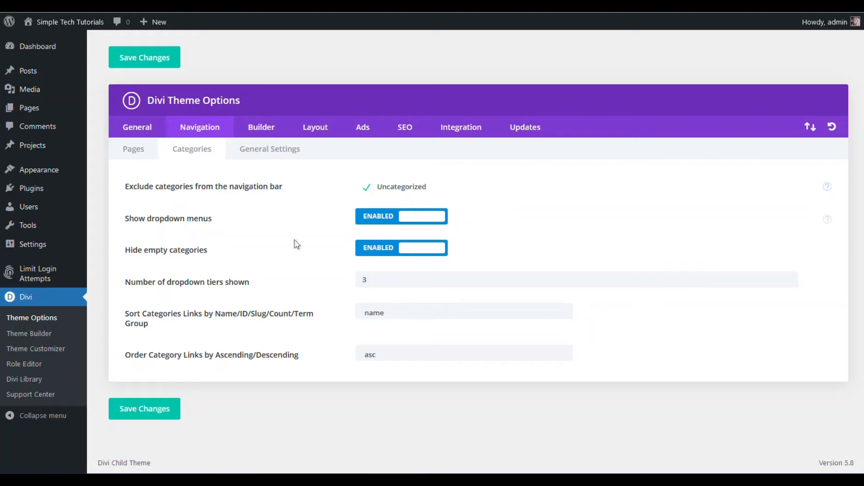
click(253, 152)
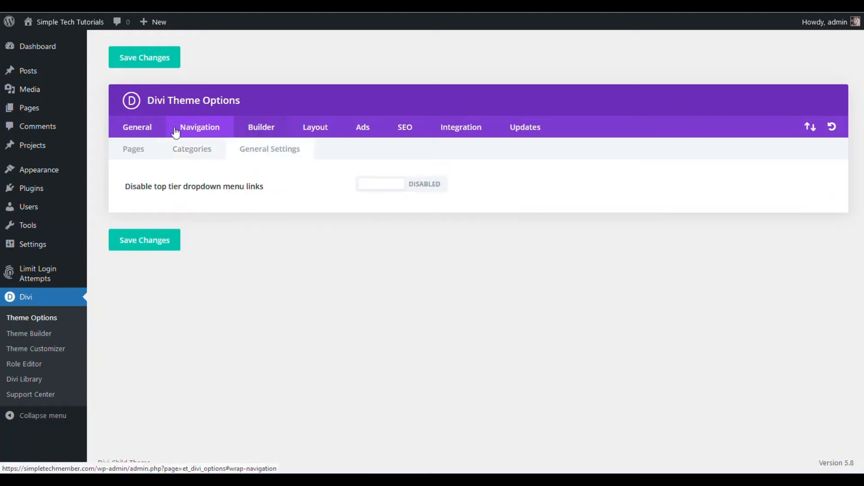
click(254, 130)
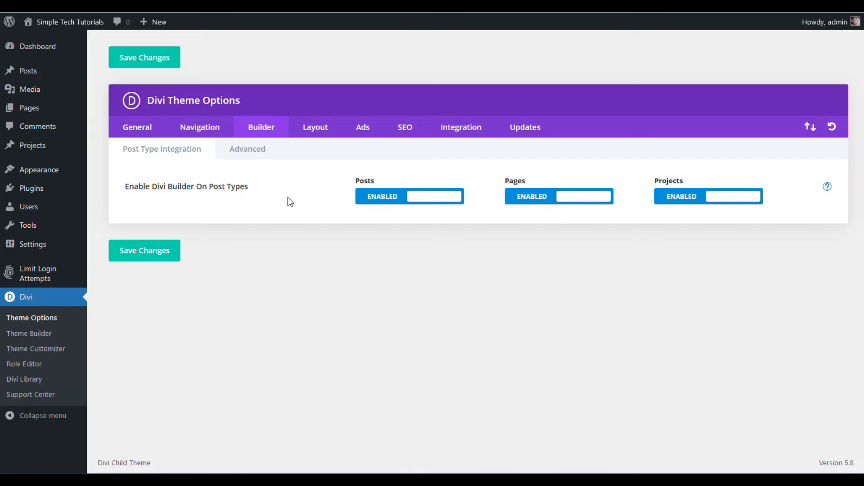
Set Product Tour to Disabled under Builder > Advanced, then view the Layout settings
click(247, 150)
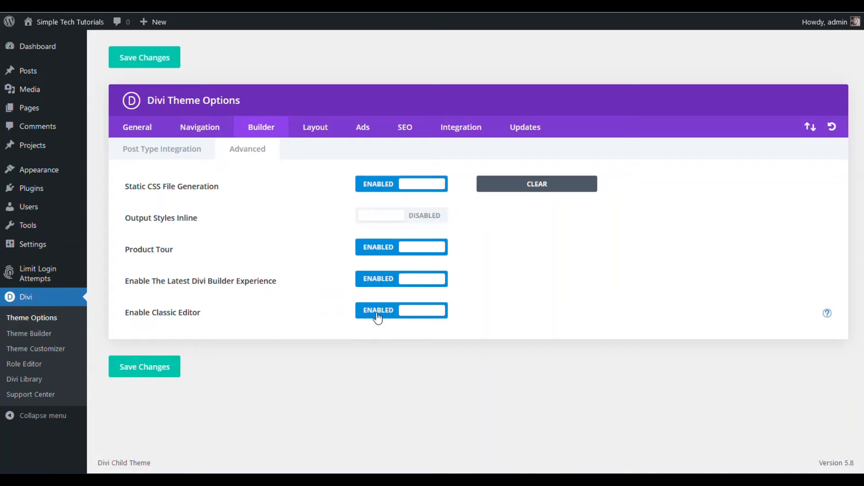
click(421, 251)
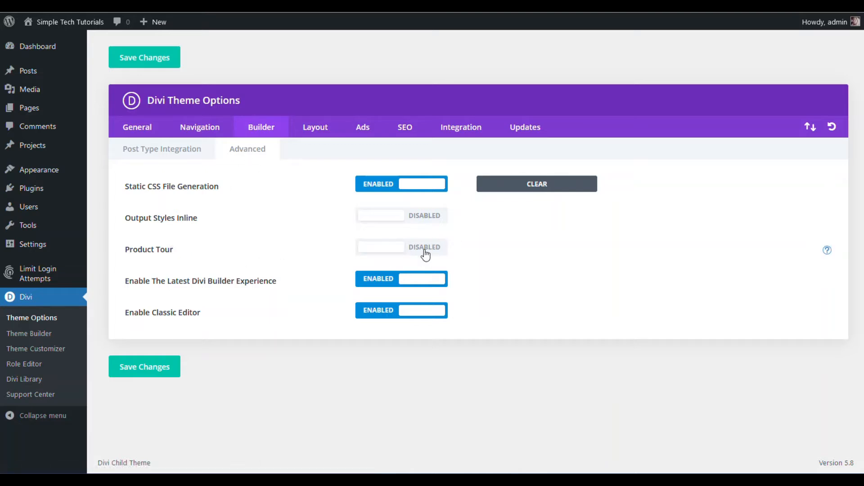
click(317, 126)
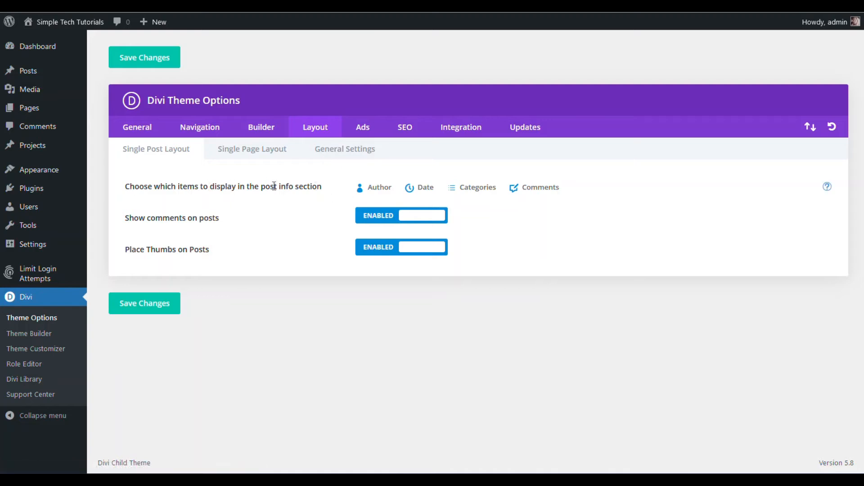
Remove Comments, Categories and Date from single-post info, leaving only Author
click(517, 191)
click(460, 193)
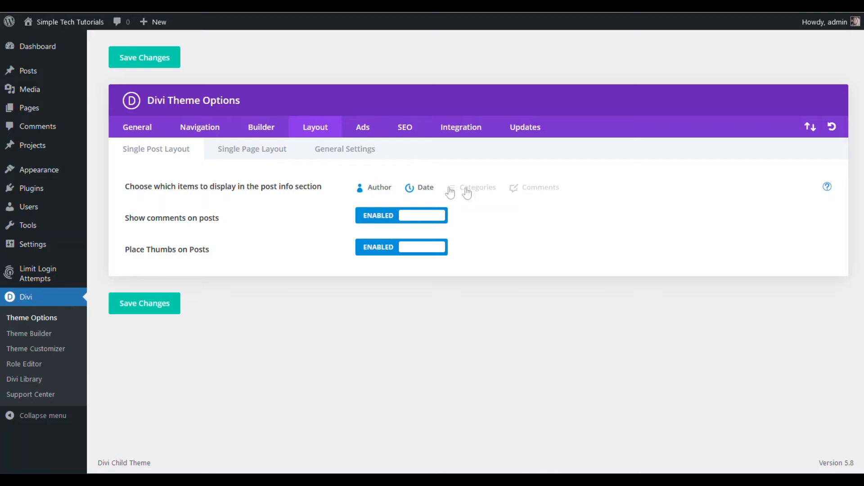
click(423, 189)
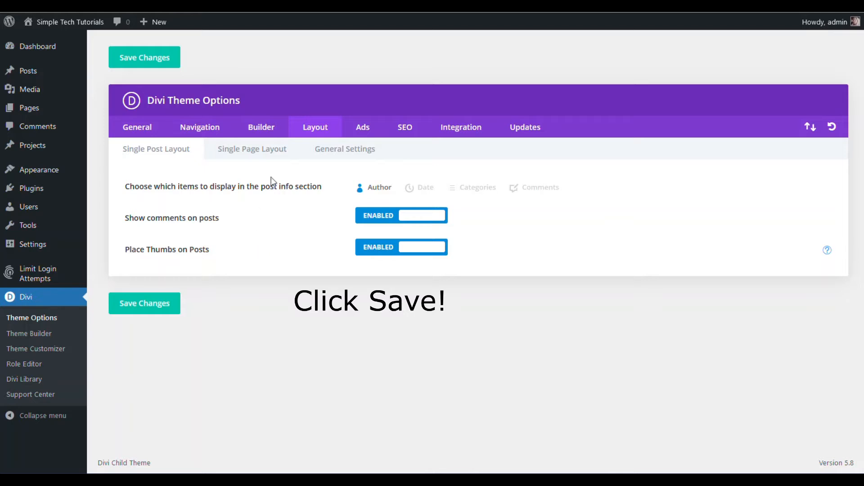
Hide the Date from index post info in General Settings, then view the Updates tab
click(256, 150)
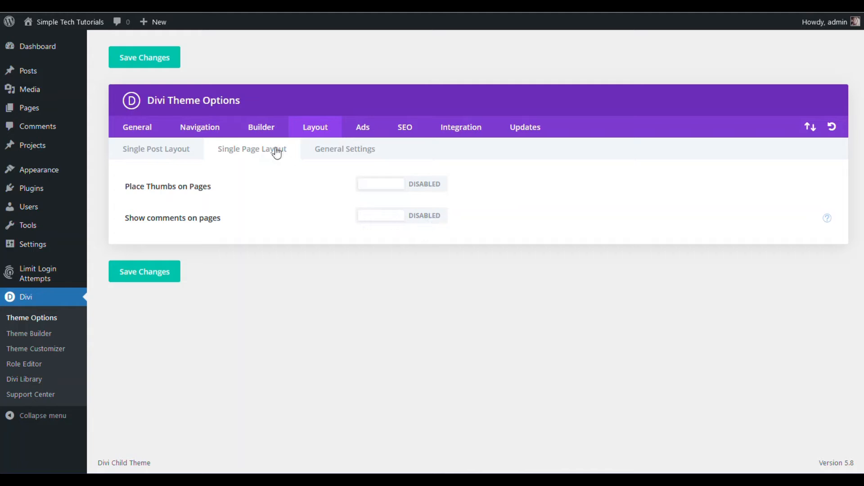
click(345, 151)
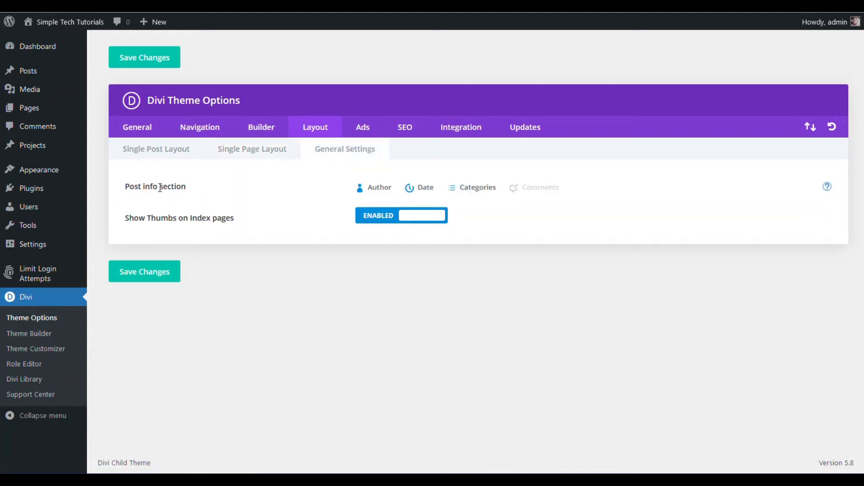
click(412, 192)
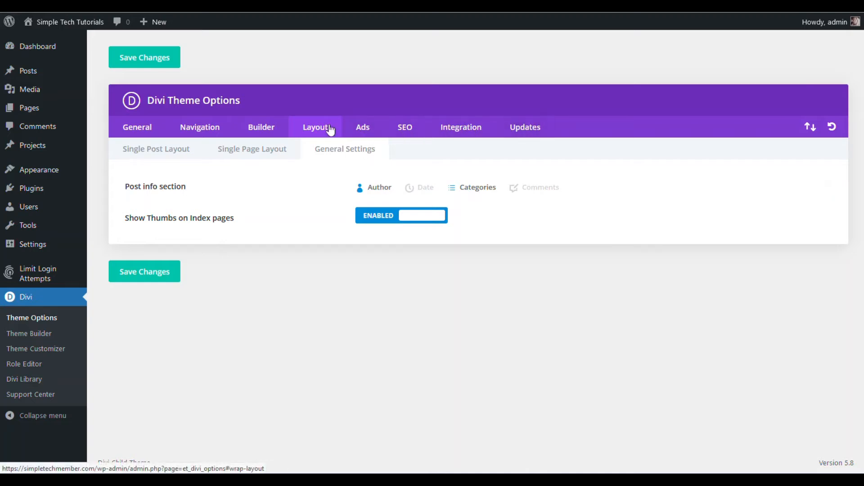
click(530, 131)
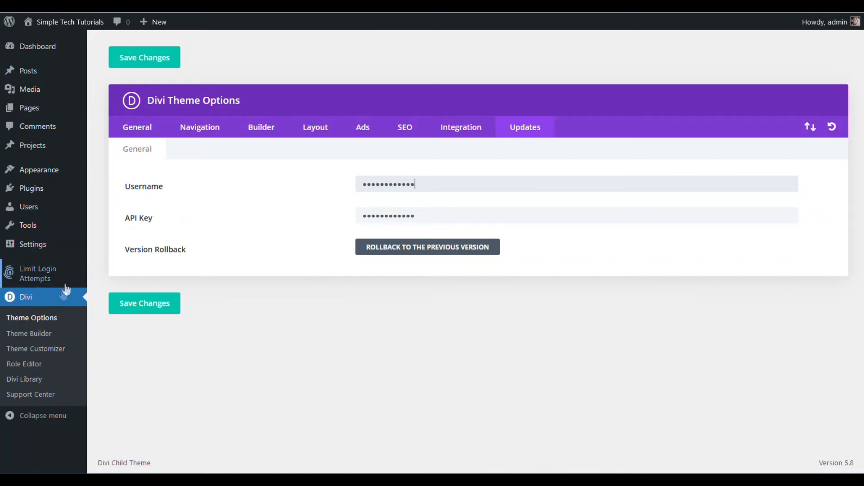
Open the Divi Theme Builder, then the Divi theme customizer
click(31, 336)
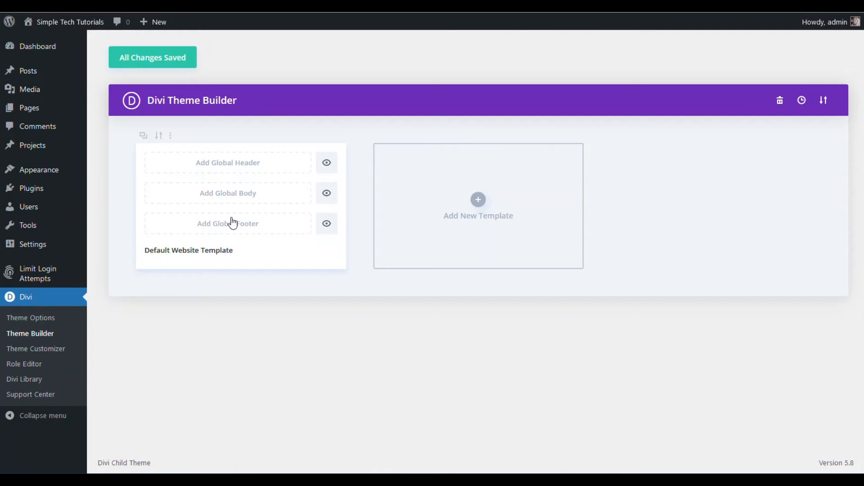
click(45, 352)
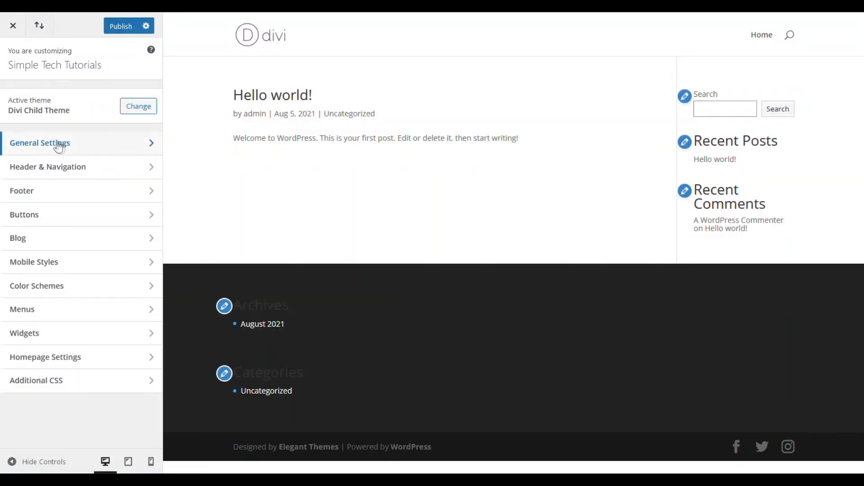
Review Site Identity in General Settings, leave the site icon unchanged, and go back
click(57, 143)
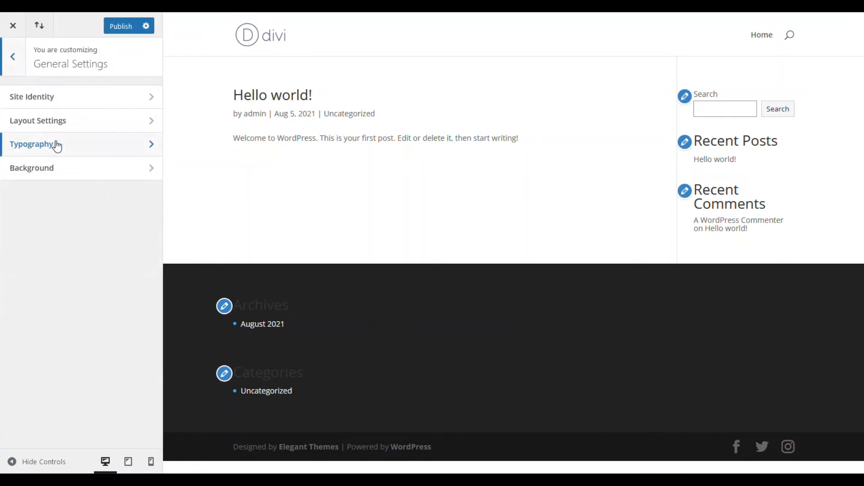
click(28, 97)
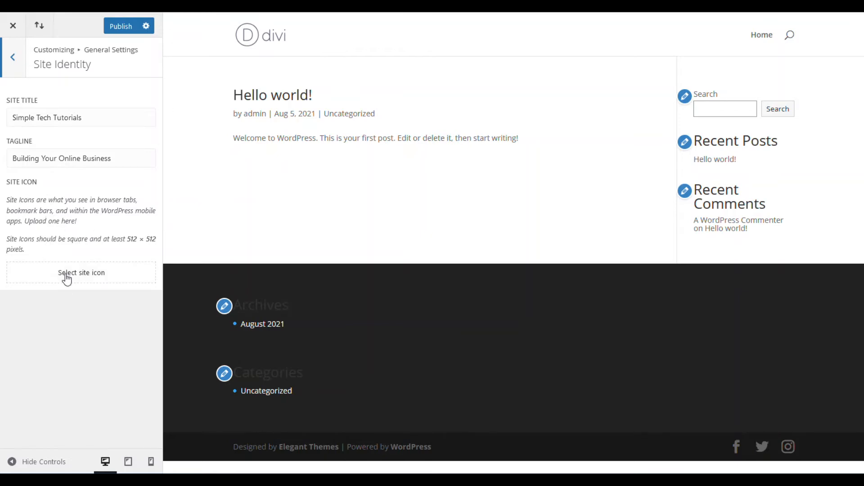
click(66, 277)
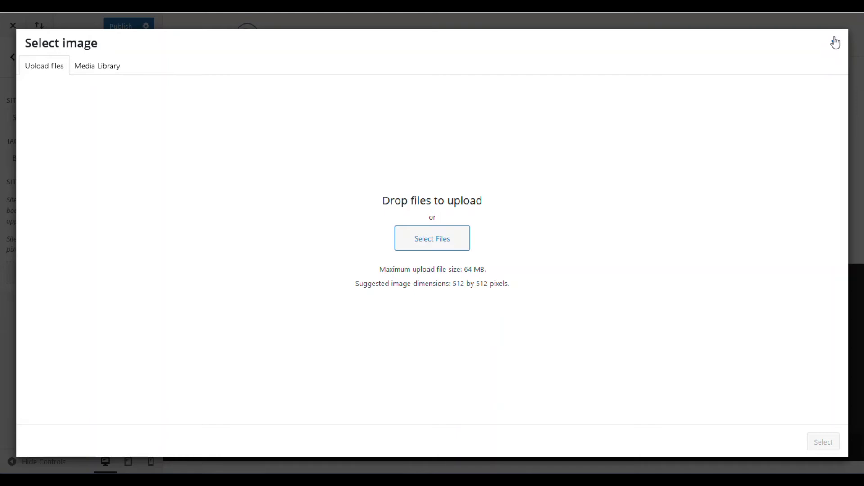
click(834, 43)
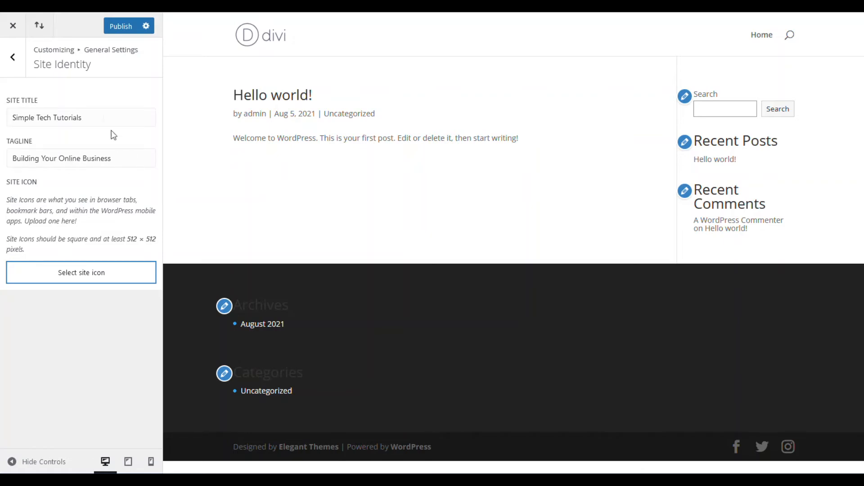
click(13, 58)
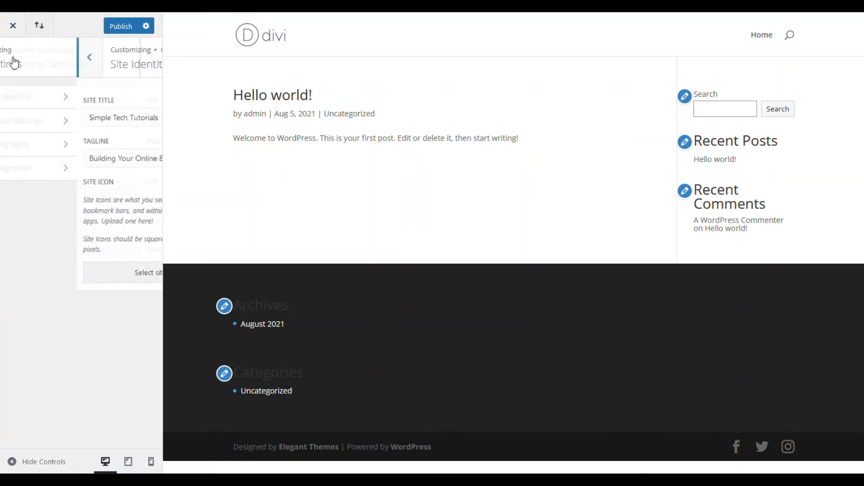
click(28, 122)
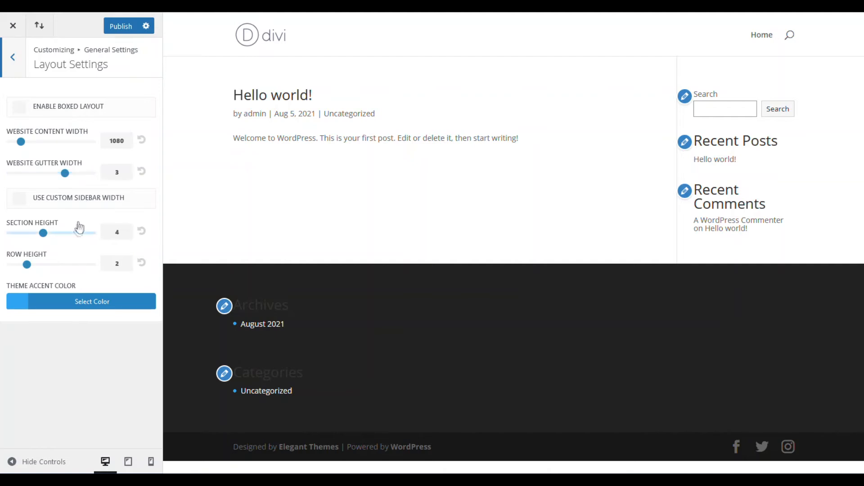
click(68, 307)
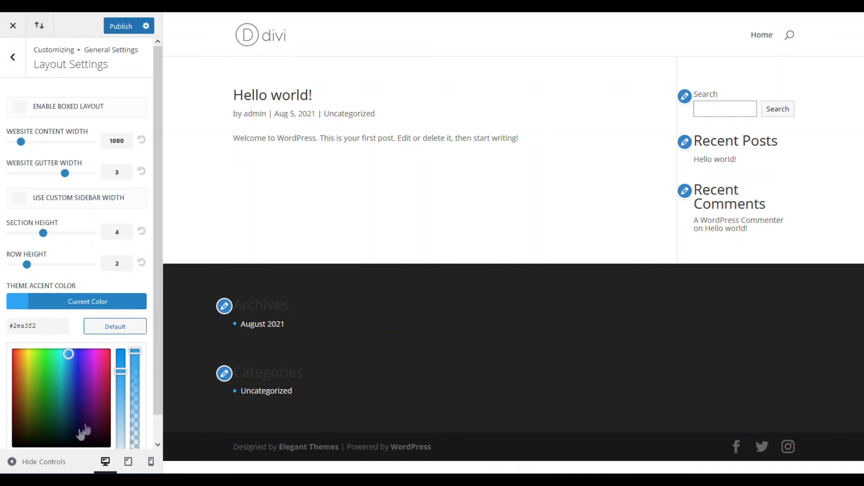
click(12, 59)
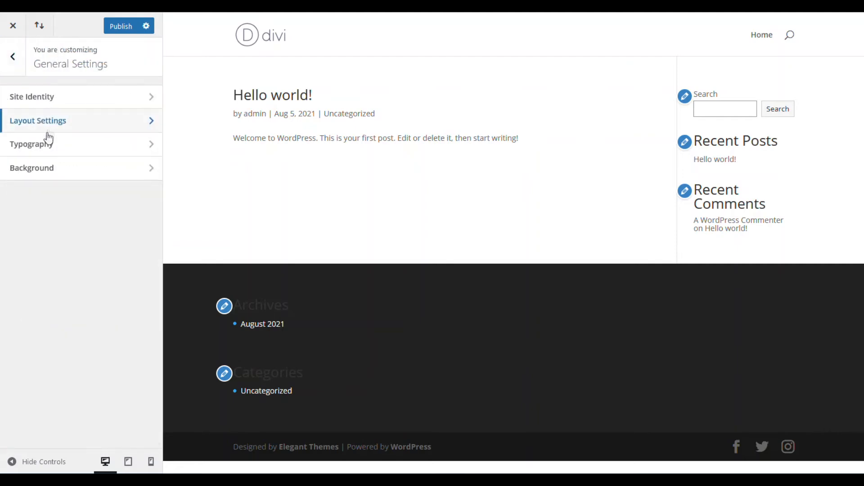
Set the Typography header font to Montserrat
click(36, 146)
scroll(72, 135, down, 3)
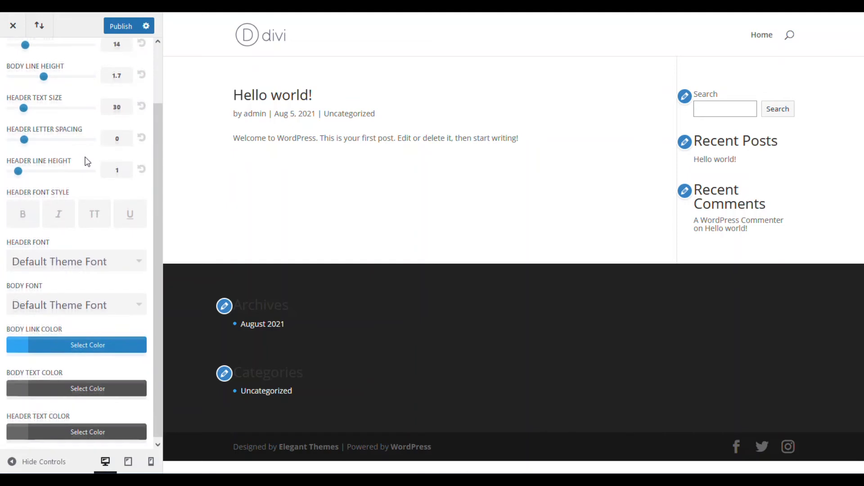
click(70, 258)
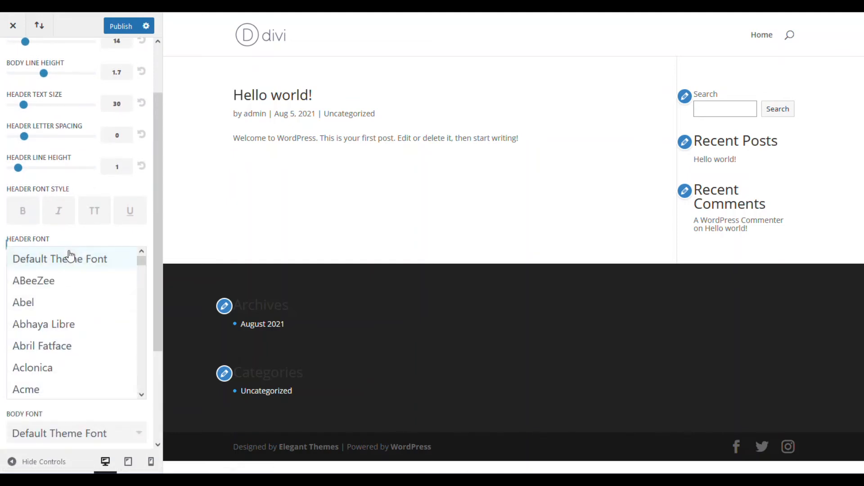
drag(143, 264, 139, 339)
scroll(85, 310, up, 10)
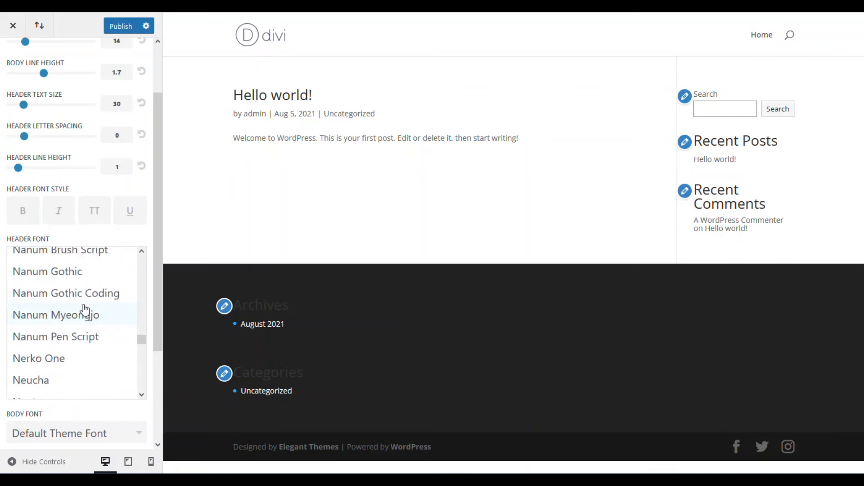
scroll(85, 310, up, 6)
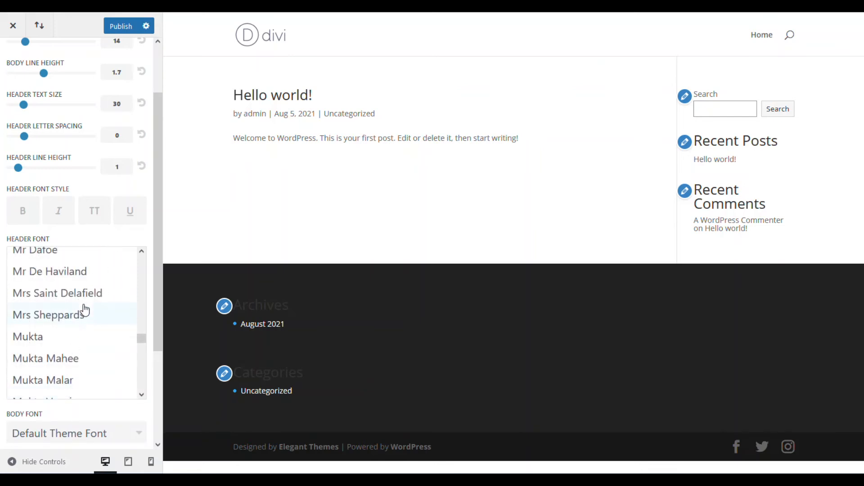
scroll(70, 309, up, 1)
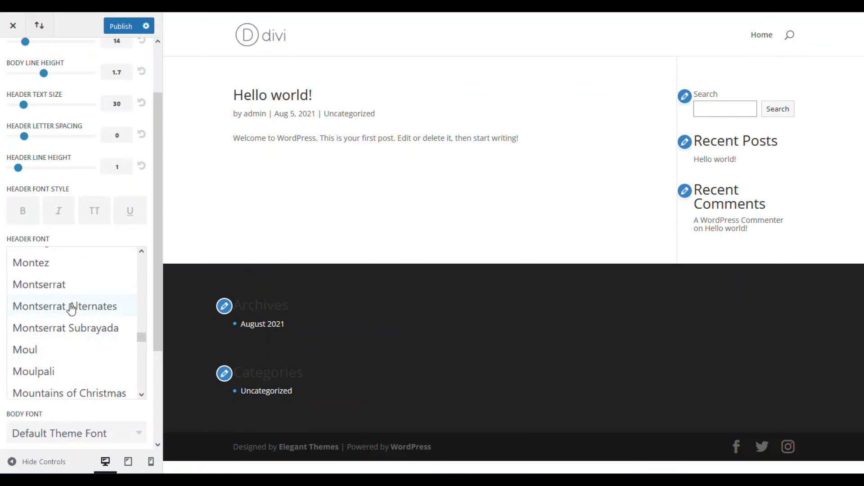
click(42, 288)
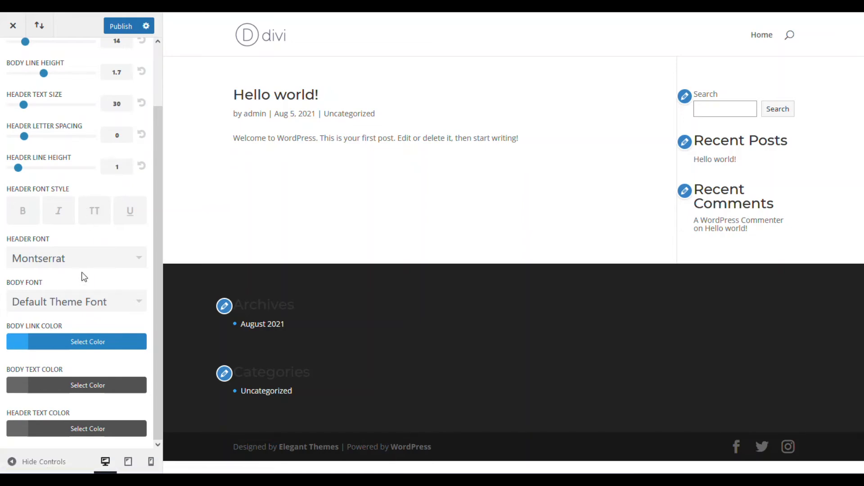
Set the body font to Montserrat
click(135, 309)
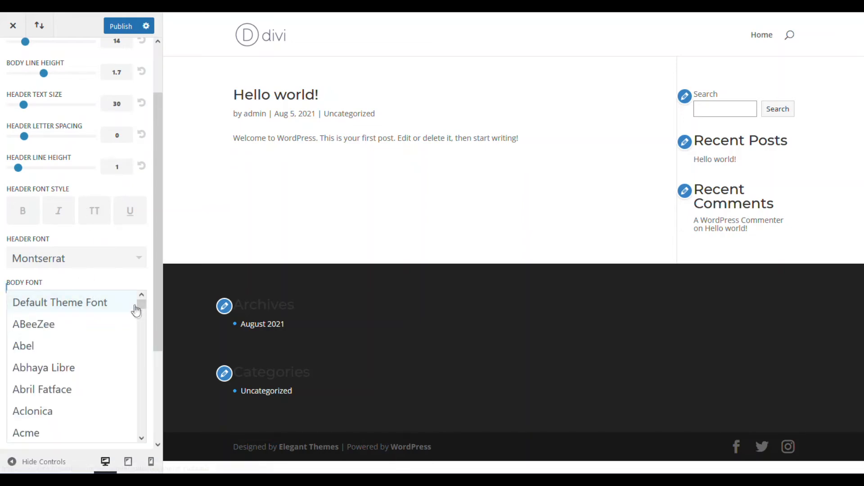
drag(141, 306, 143, 383)
scroll(74, 354, up, 2)
scroll(74, 354, down, 3)
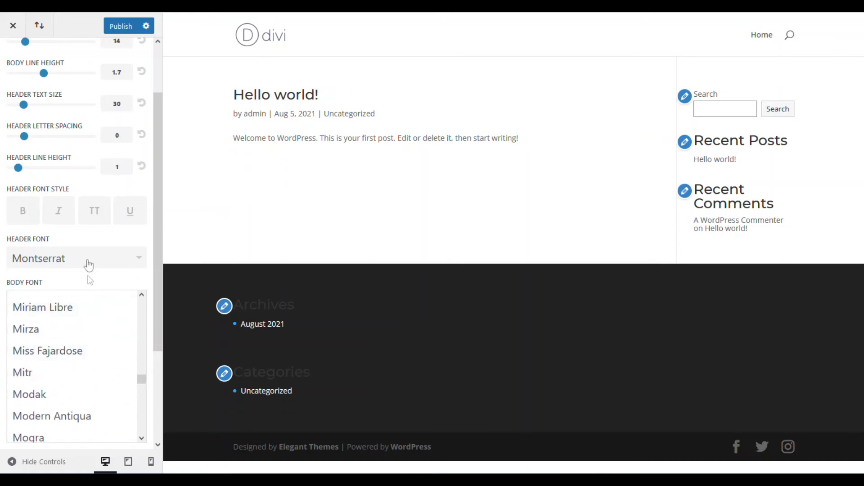
scroll(86, 279, down, 1)
scroll(64, 312, down, 3)
scroll(45, 313, down, 5)
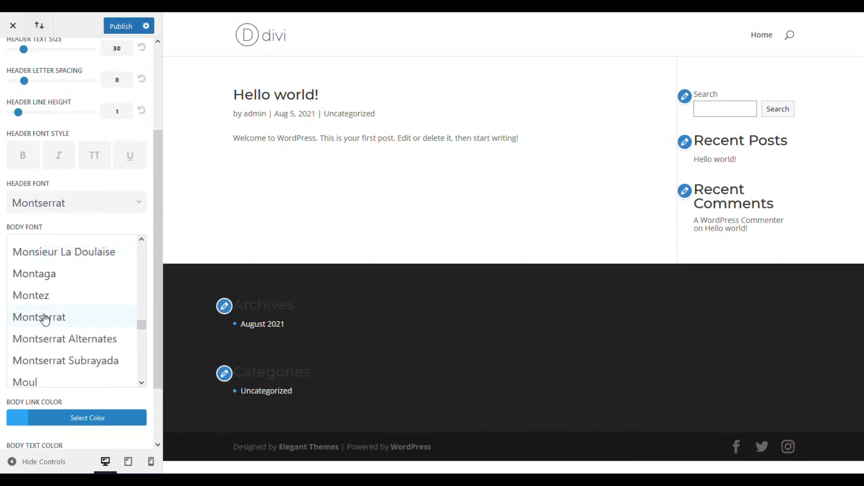
click(45, 318)
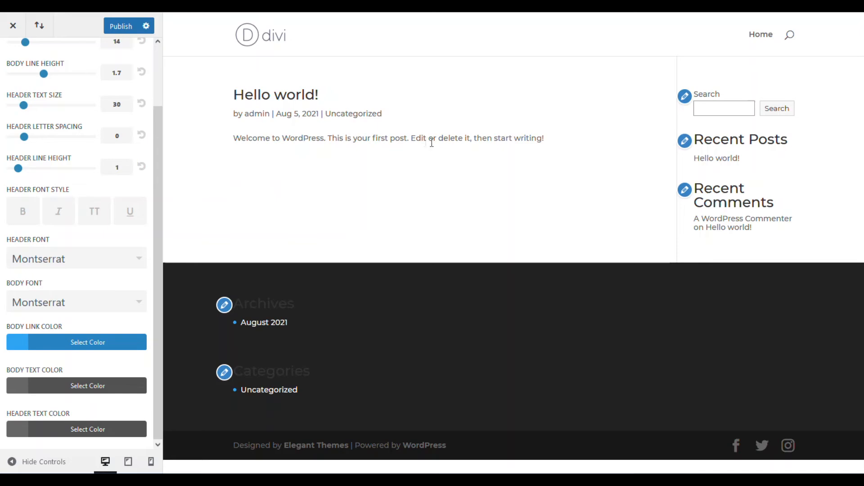
Make the body text black (#000000) and publish the typography changes
click(63, 386)
scroll(72, 360, down, 4)
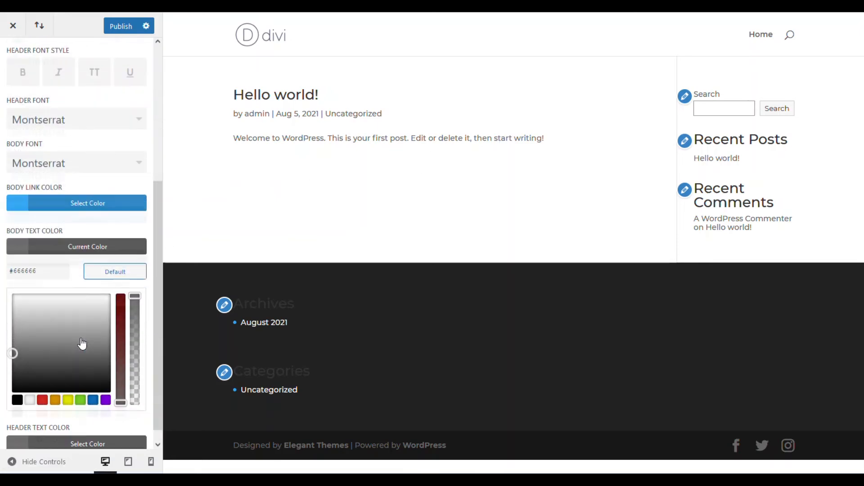
click(17, 385)
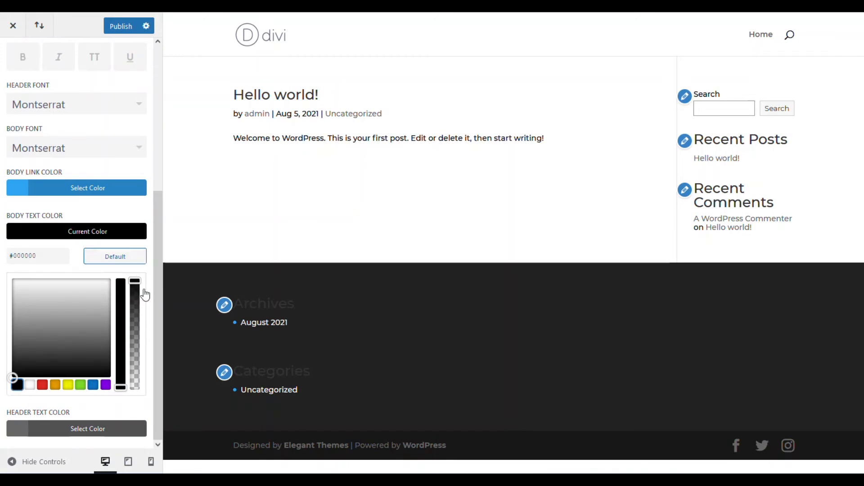
click(71, 430)
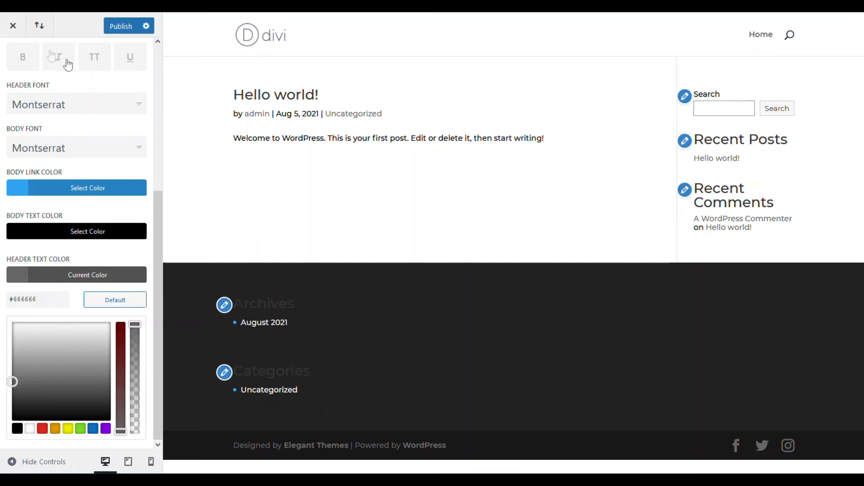
click(122, 27)
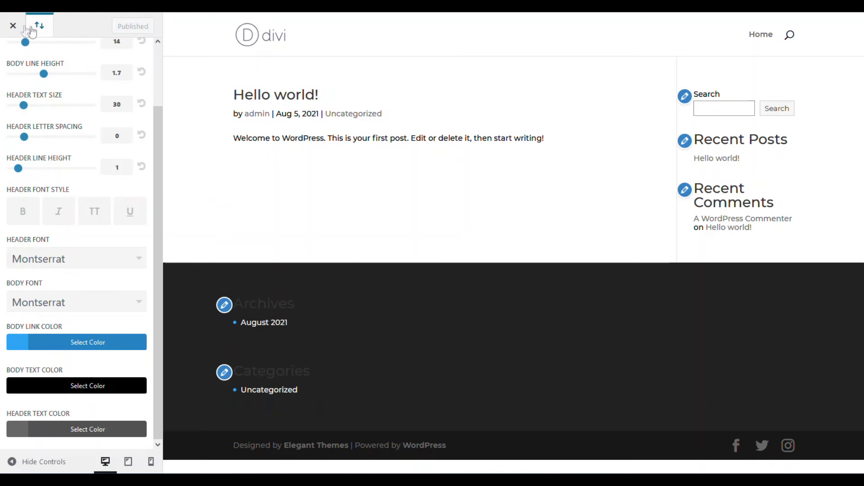
scroll(42, 111, up, 2)
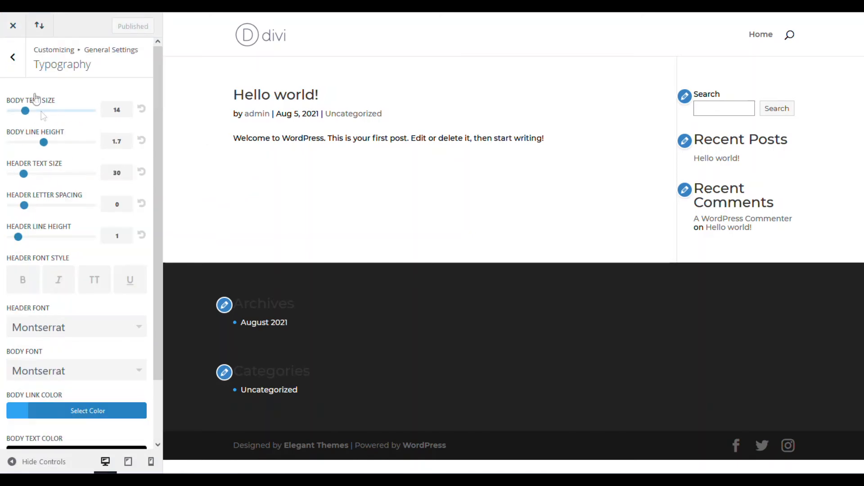
Set the Background colour to the white swatch (#ffffff) and return to the top-level sections
click(9, 59)
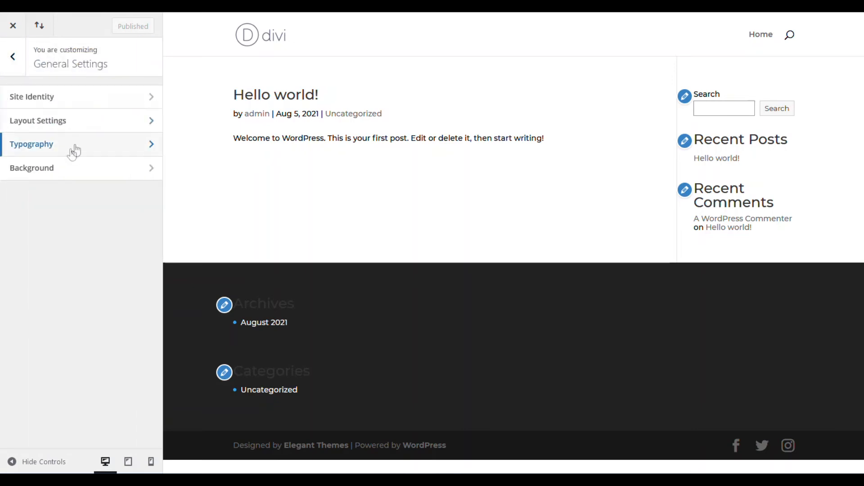
click(32, 169)
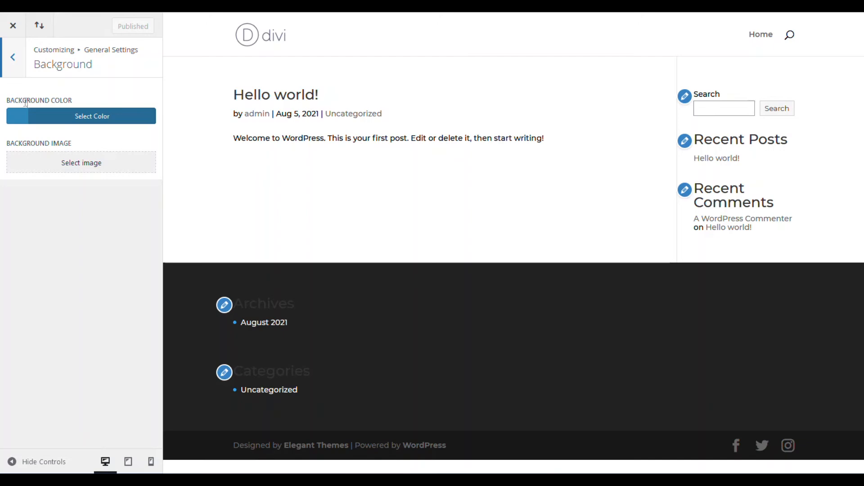
click(36, 118)
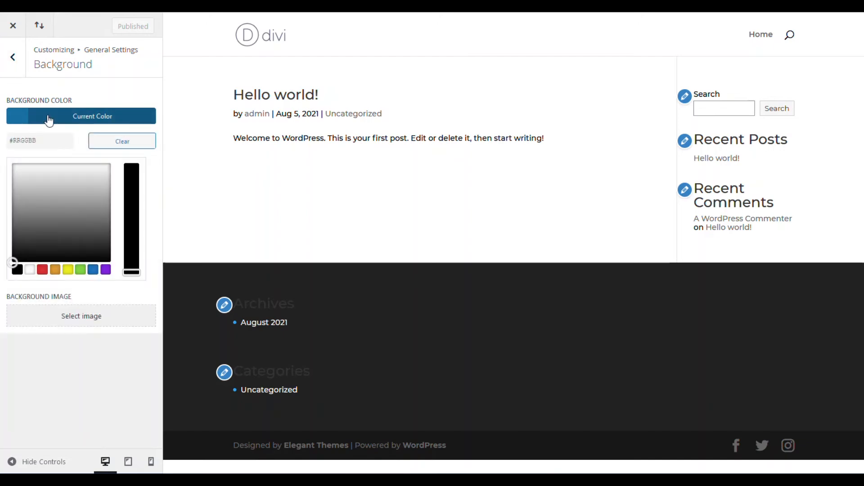
click(29, 270)
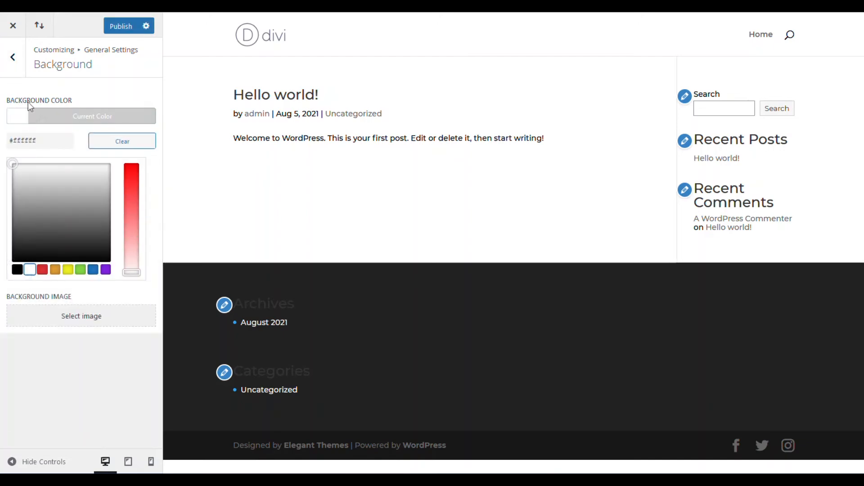
click(18, 68)
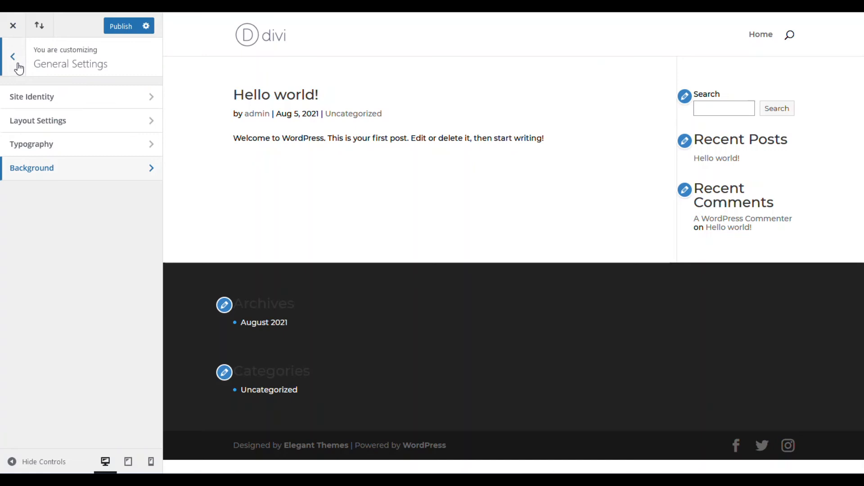
click(19, 68)
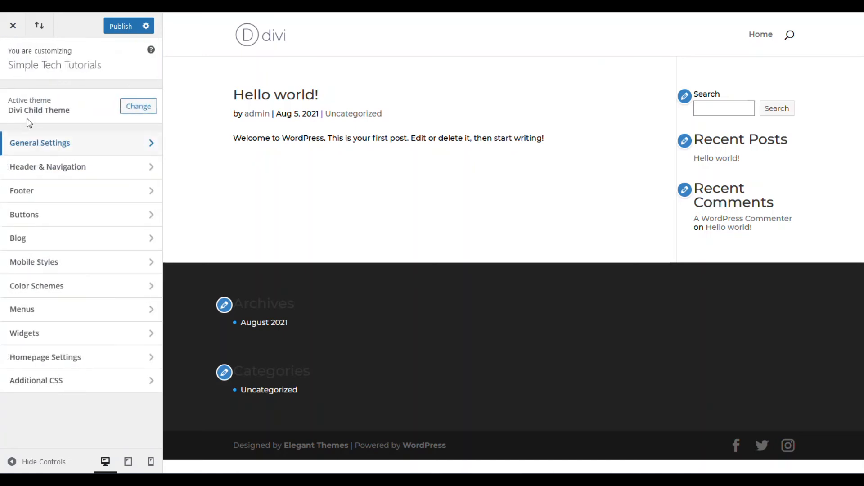
In Header & Navigation, leave Header Format at Default and open the Primary Menu Bar settings
click(42, 168)
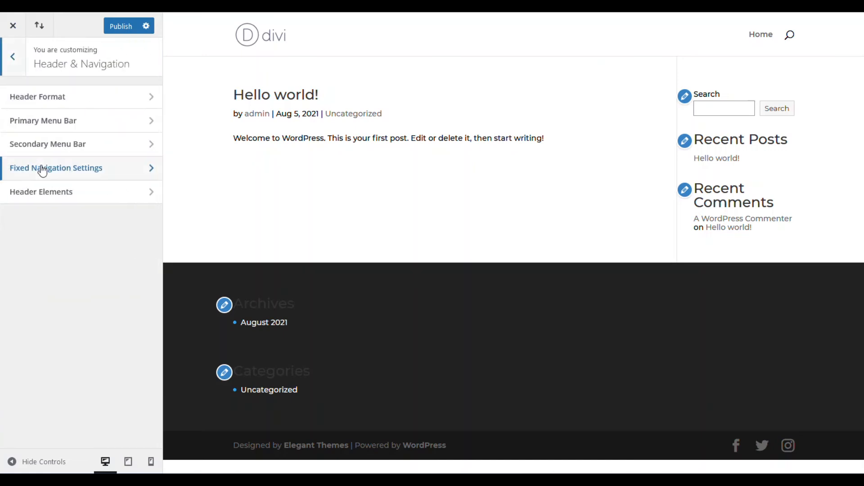
click(62, 99)
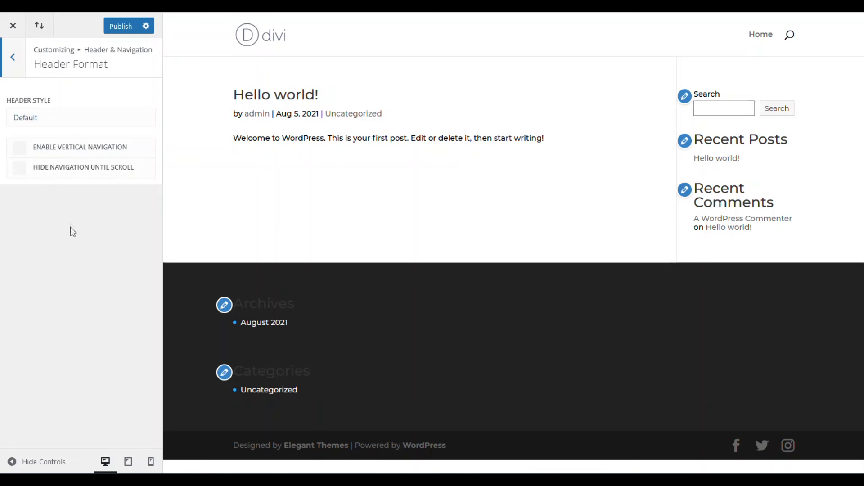
click(16, 61)
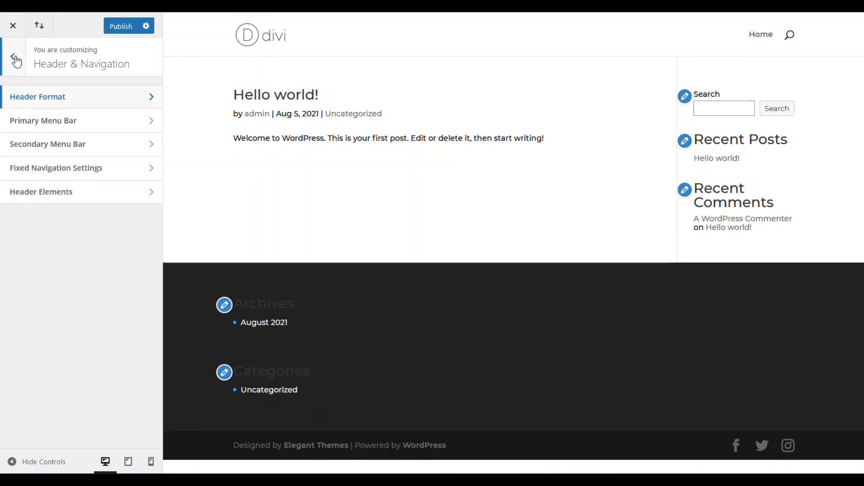
click(37, 120)
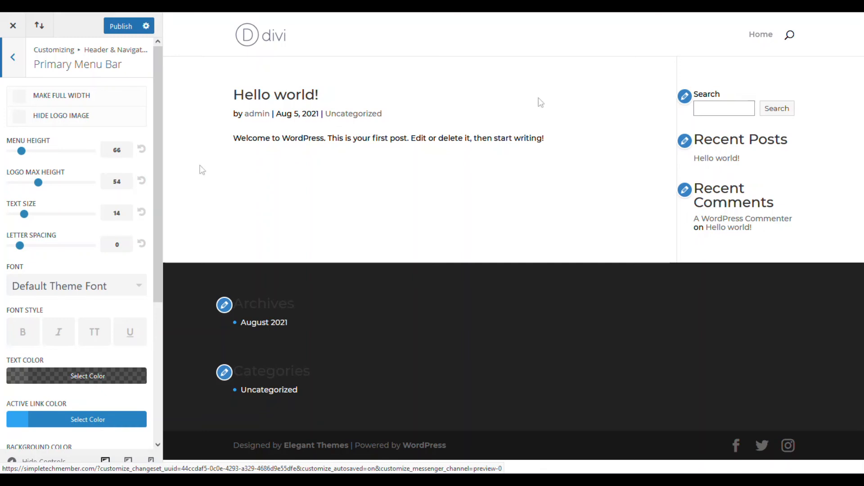
Set the Primary Menu Bar font to Montserrat
scroll(54, 275, down, 1)
click(68, 232)
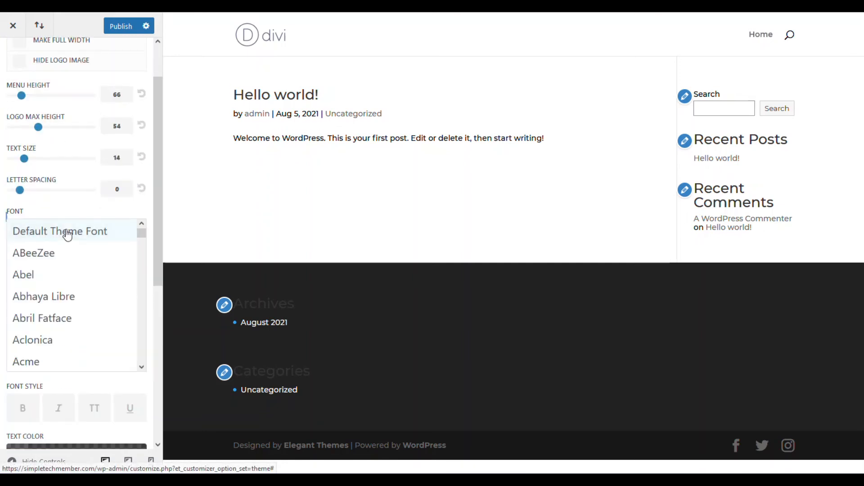
drag(142, 233, 141, 312)
scroll(92, 283, down, 5)
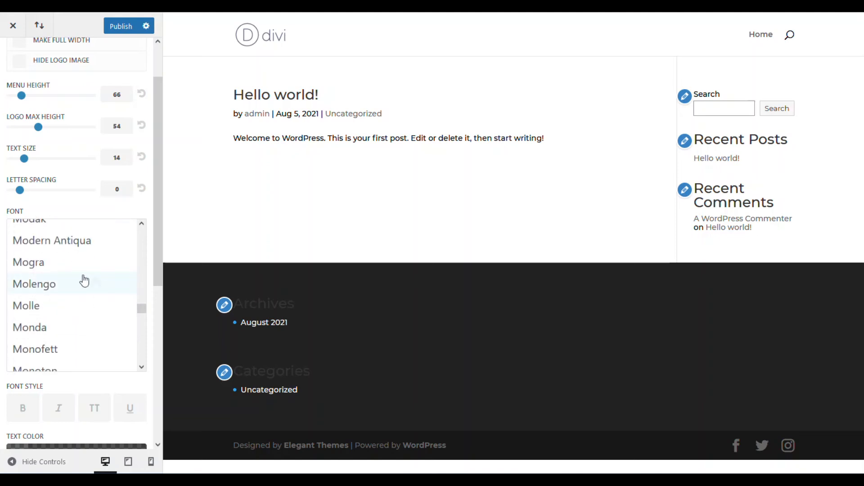
scroll(74, 277, down, 1)
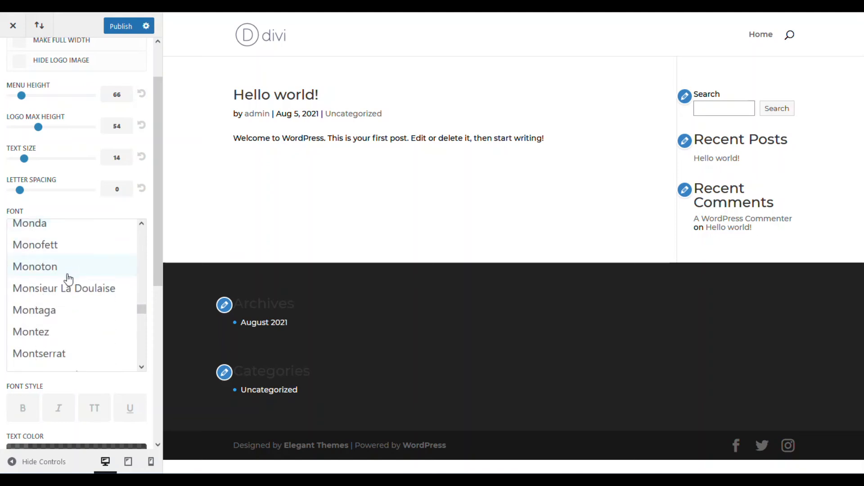
scroll(70, 279, down, 2)
click(55, 302)
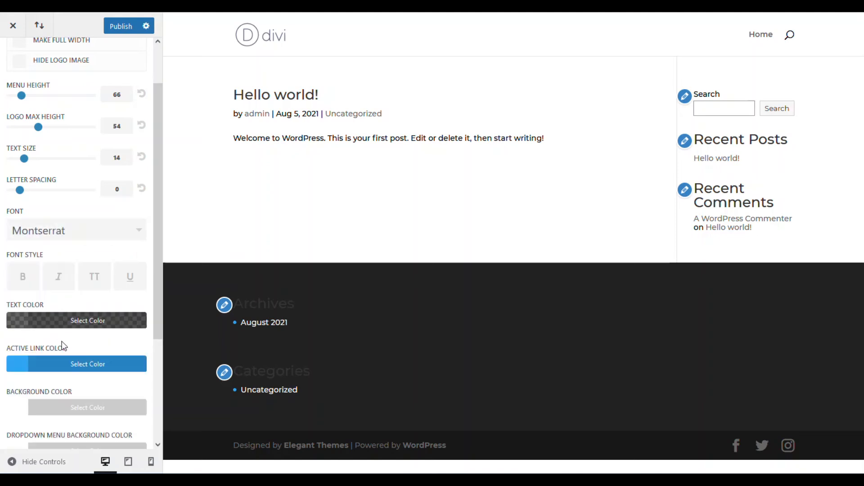
Make the primary menu text colour black
click(73, 321)
scroll(57, 369, down, 3)
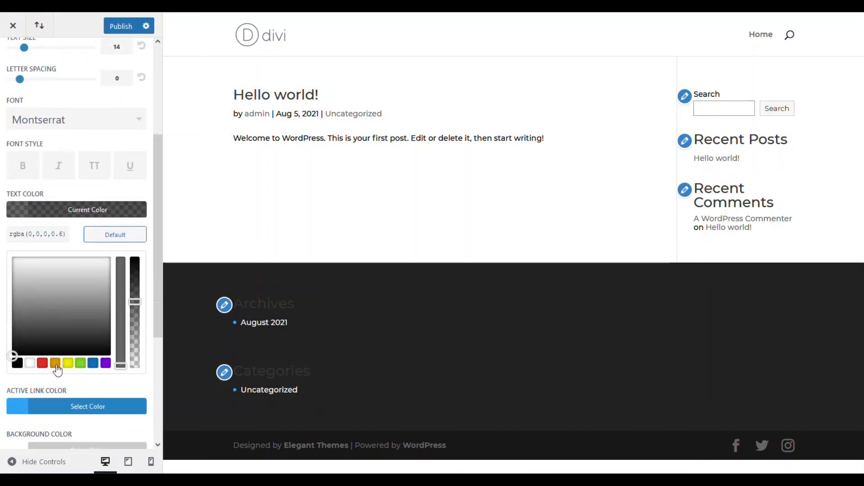
click(17, 362)
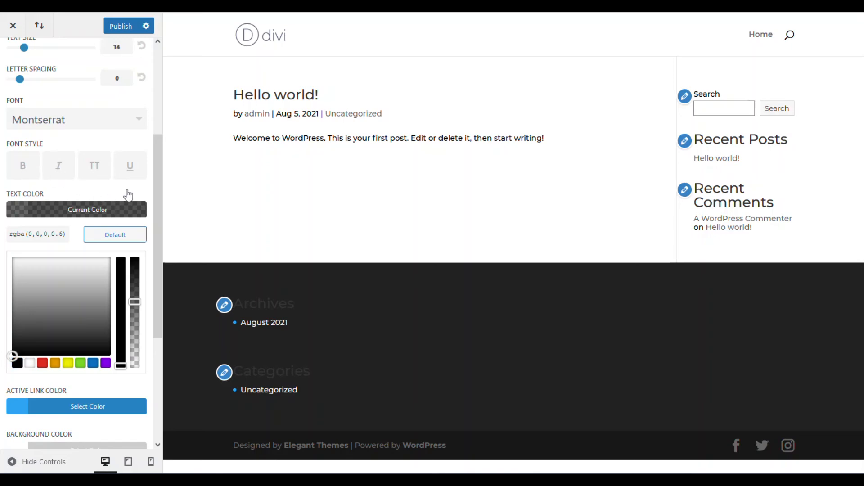
scroll(96, 232, down, 4)
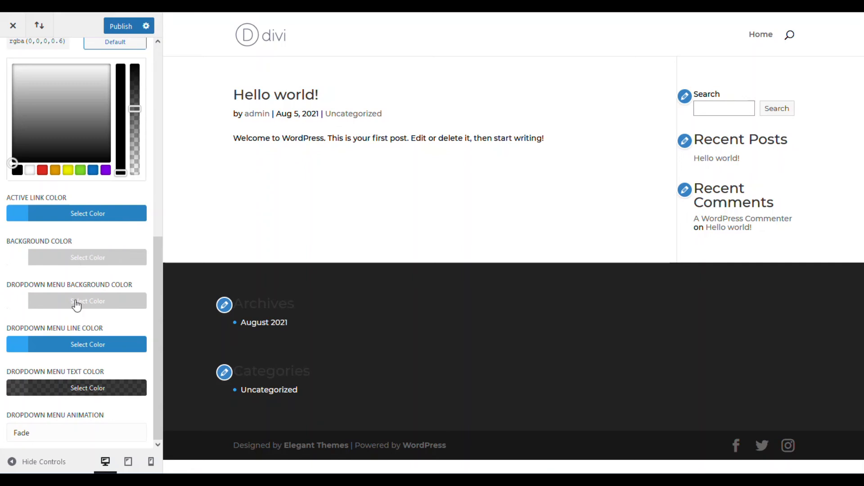
Try a blue menu bar background, then set it back to white (#ffffff)
click(83, 260)
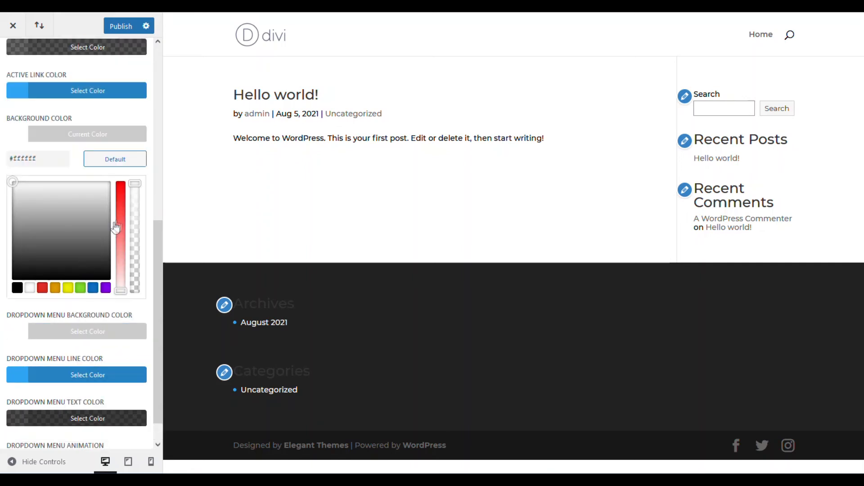
click(93, 288)
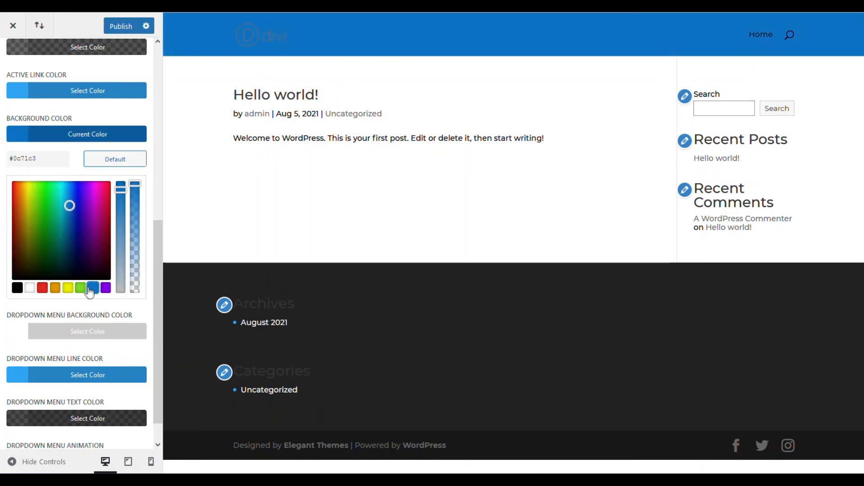
click(29, 288)
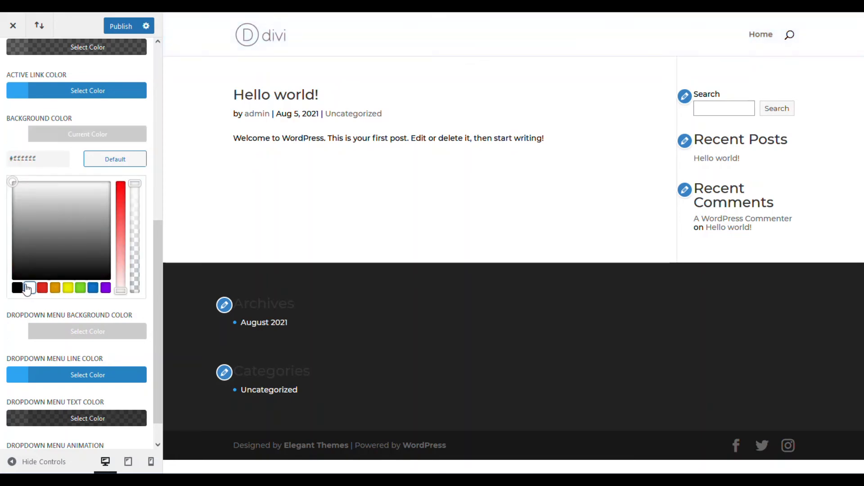
scroll(85, 317, down, 1)
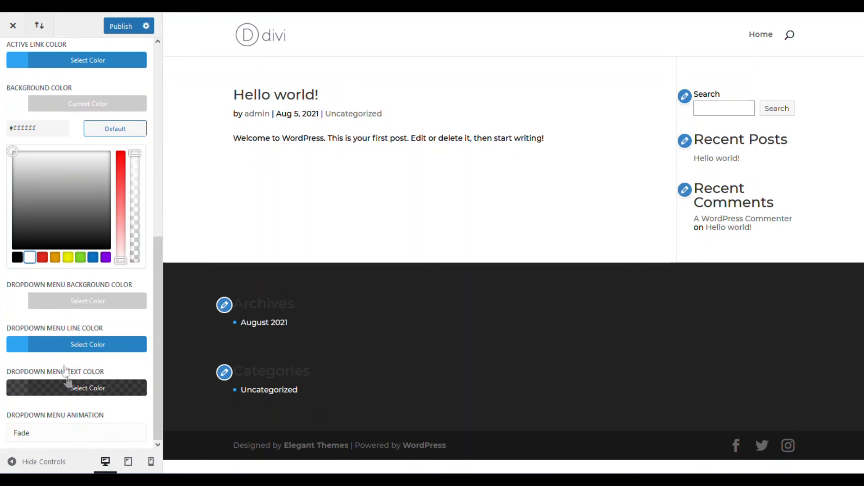
scroll(47, 120, up, 8)
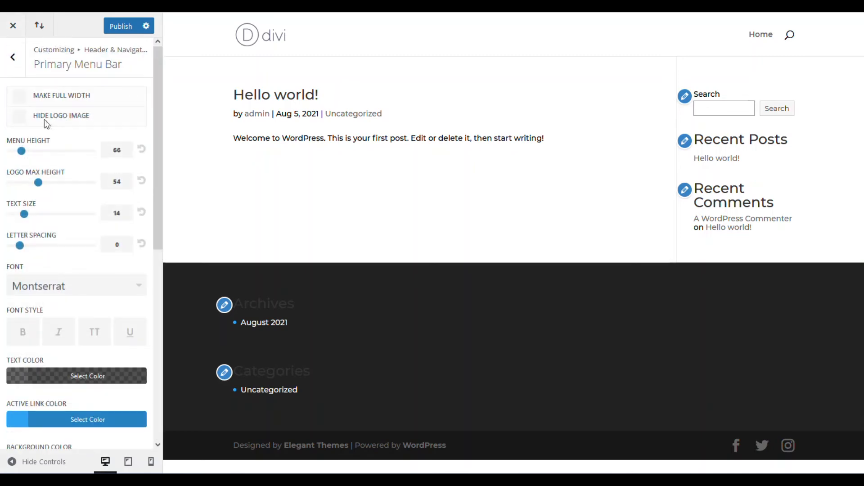
Look through the Fixed Navigation Settings under Header & Navigation
click(12, 57)
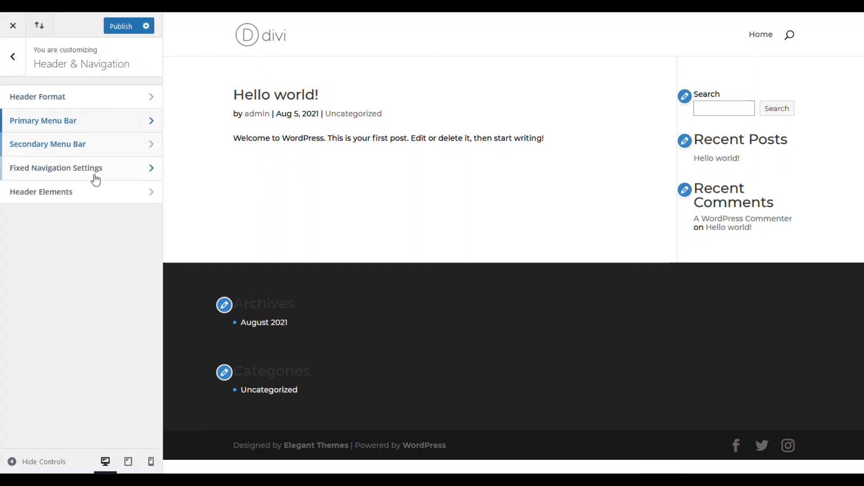
click(76, 171)
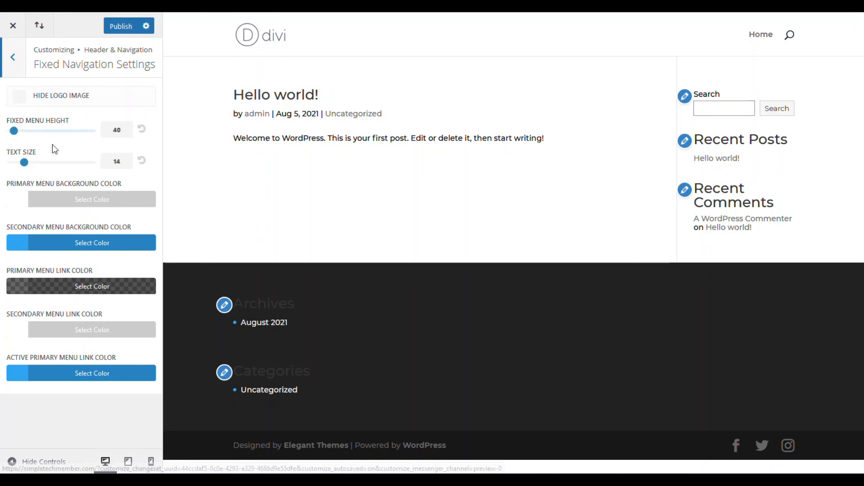
click(13, 58)
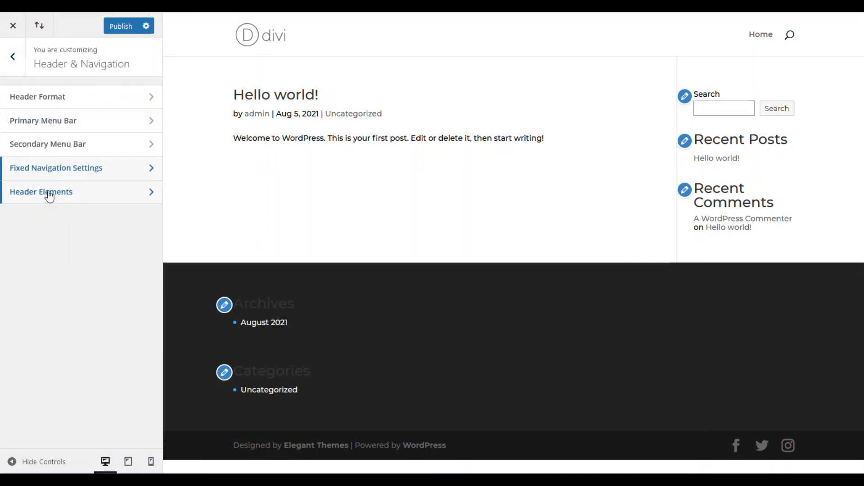
Turn off Show Search Icon in Header Elements and return to the top-level sections
click(49, 194)
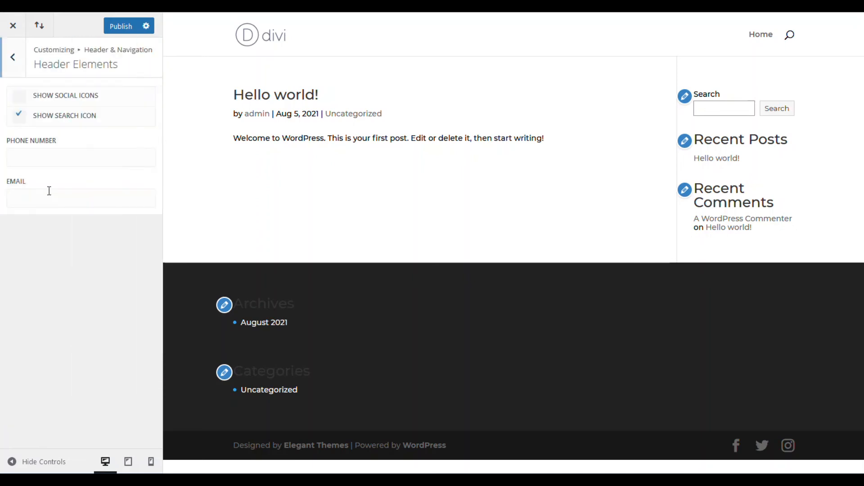
click(19, 118)
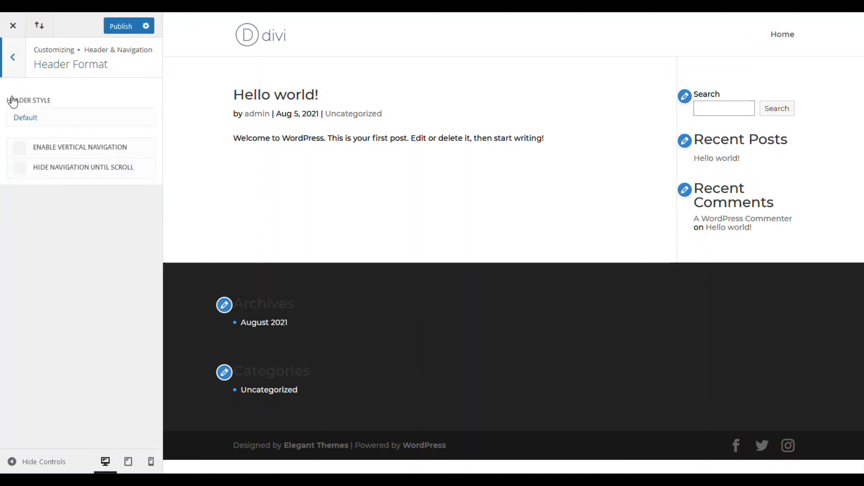
click(12, 58)
click(13, 60)
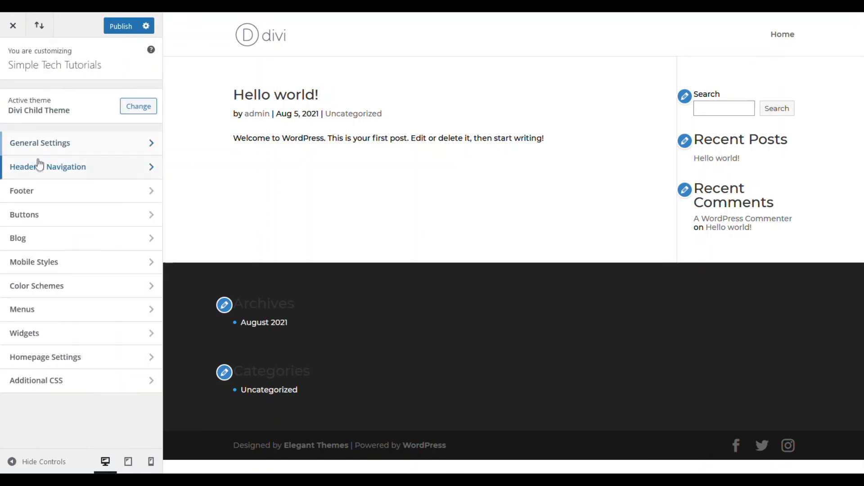
Enter Bottom Bar footer credits '© 2021 Simple Tech Member' with the owner's name, and publish
click(29, 196)
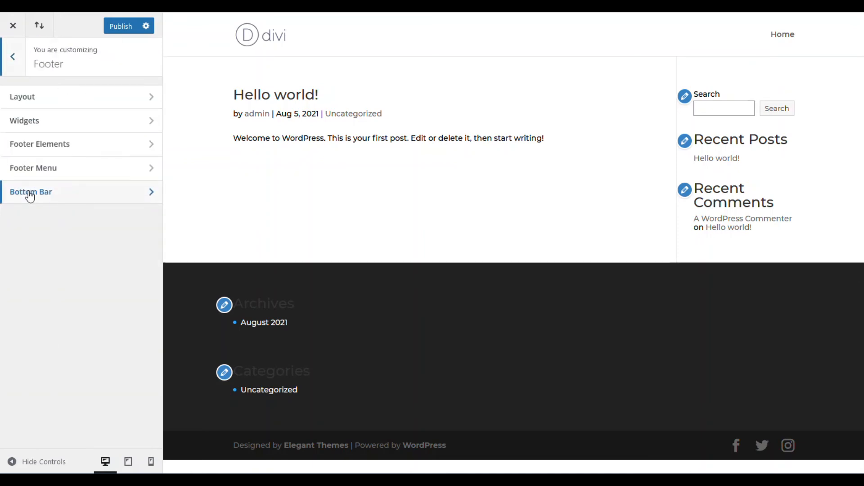
click(28, 195)
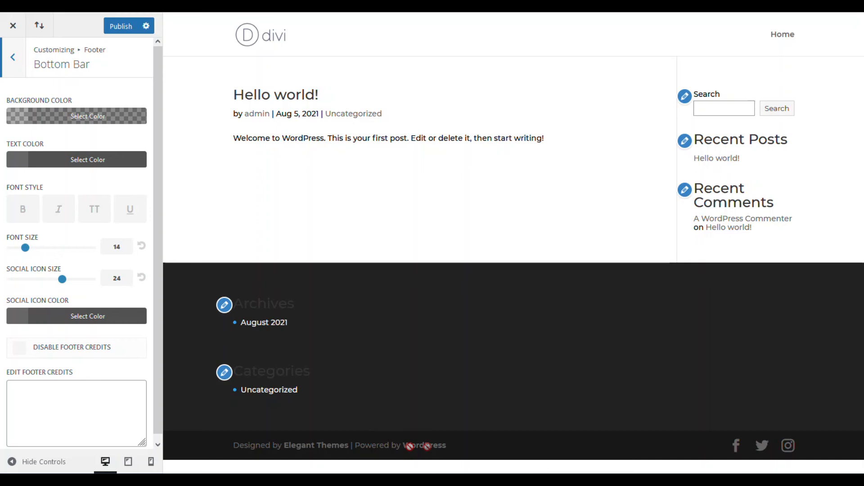
click(67, 393)
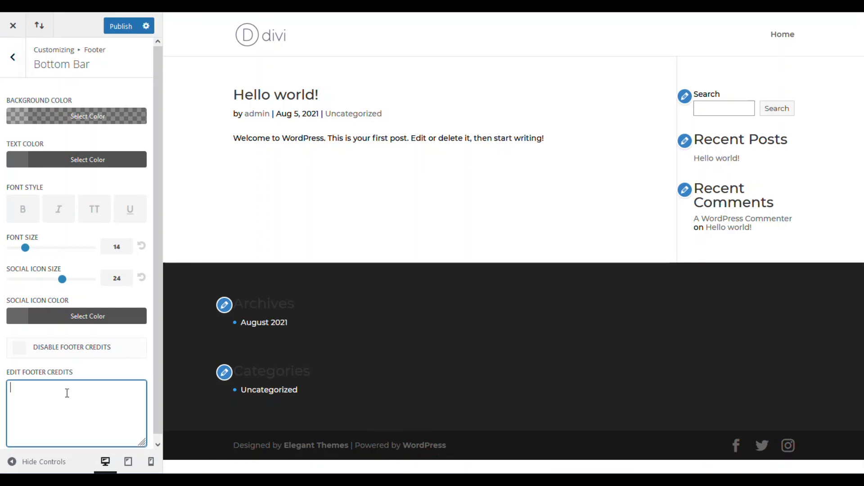
text(&copy; 2021 Simpl)
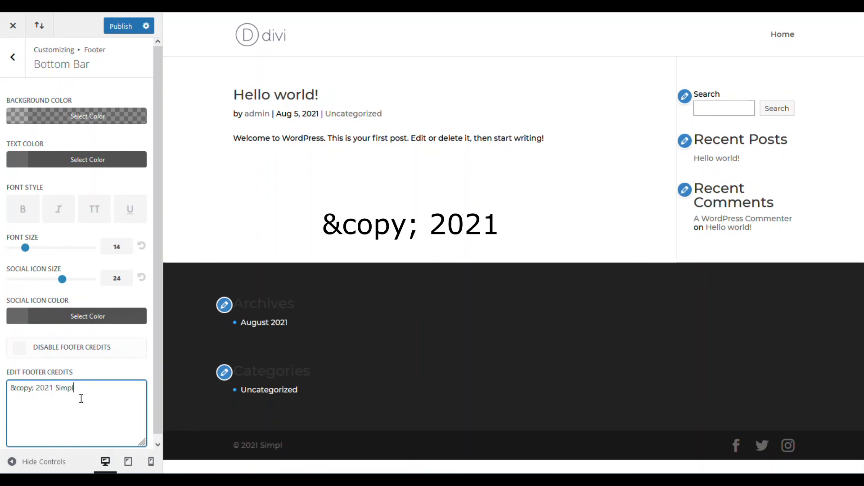
text(e Tech Member,)
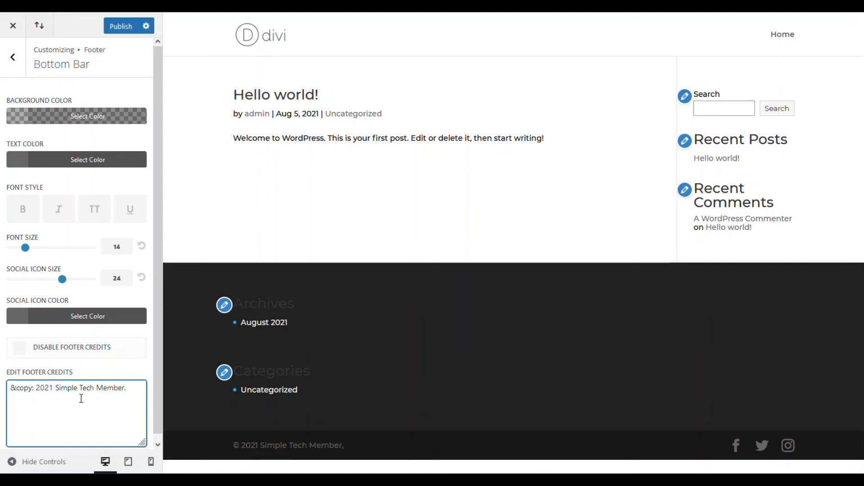
text( Deb Augur. All rights reserved.)
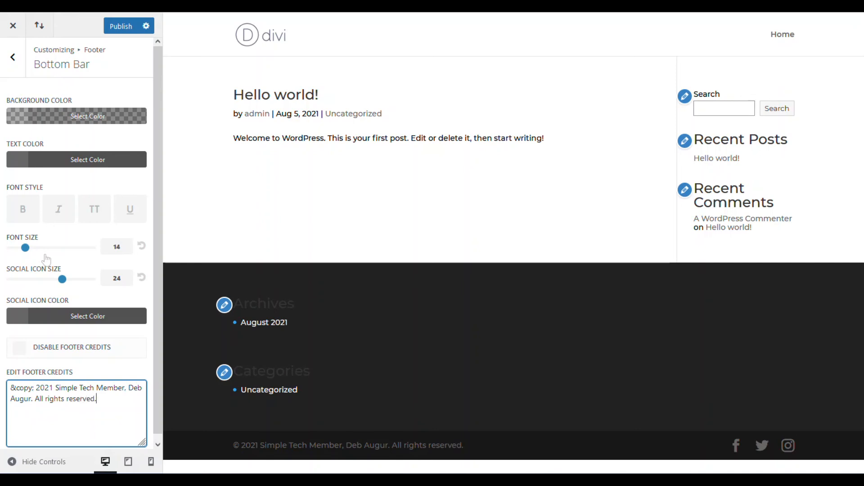
click(120, 26)
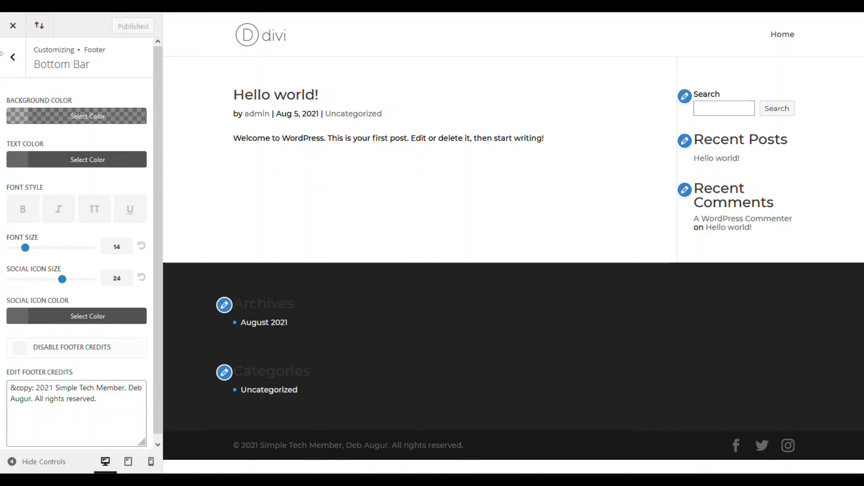
click(12, 57)
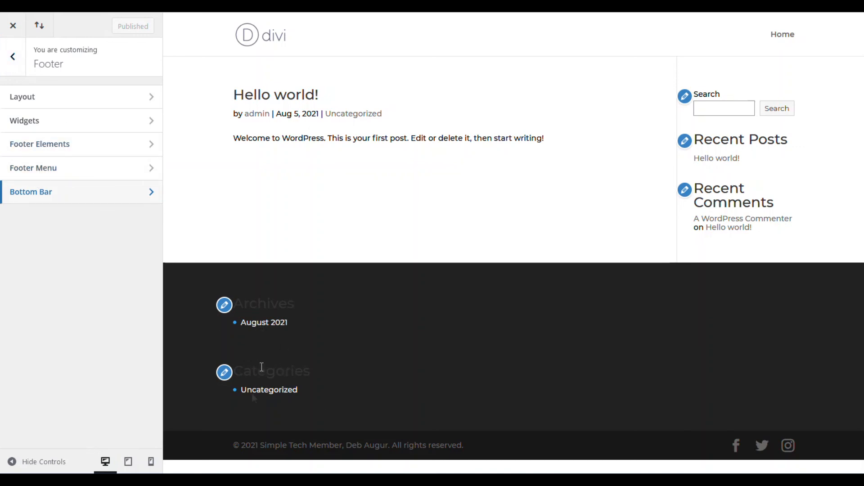
Browse the Footer Menu, Widgets and Layout settings, then bring up the empty Additional CSS editor
click(28, 167)
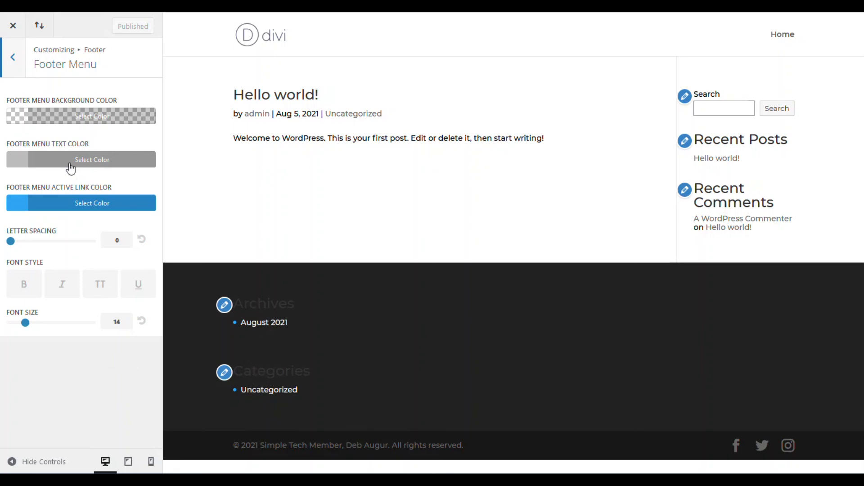
click(13, 56)
click(36, 118)
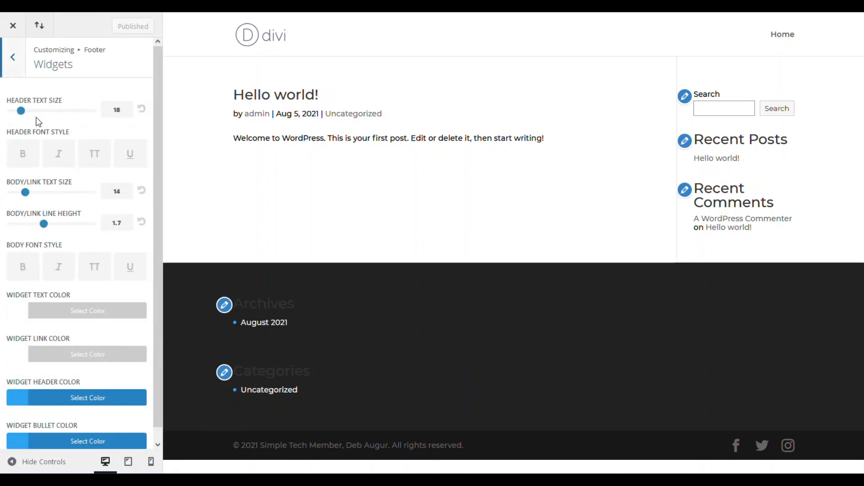
click(13, 58)
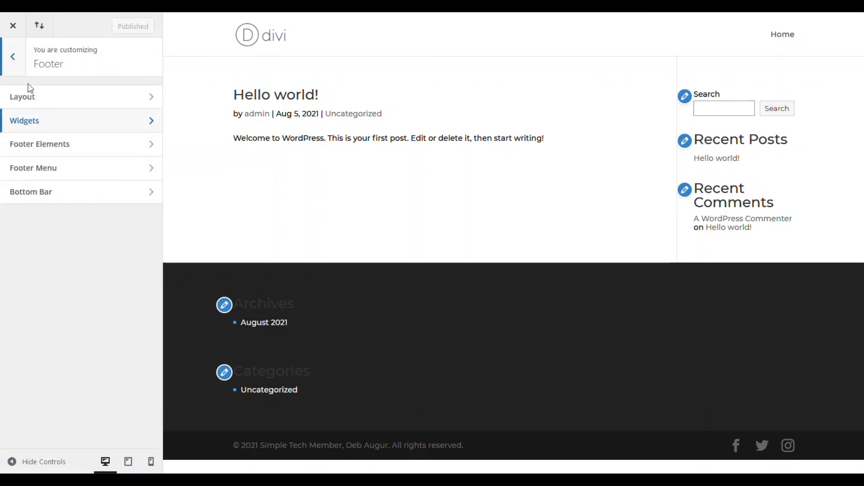
click(25, 99)
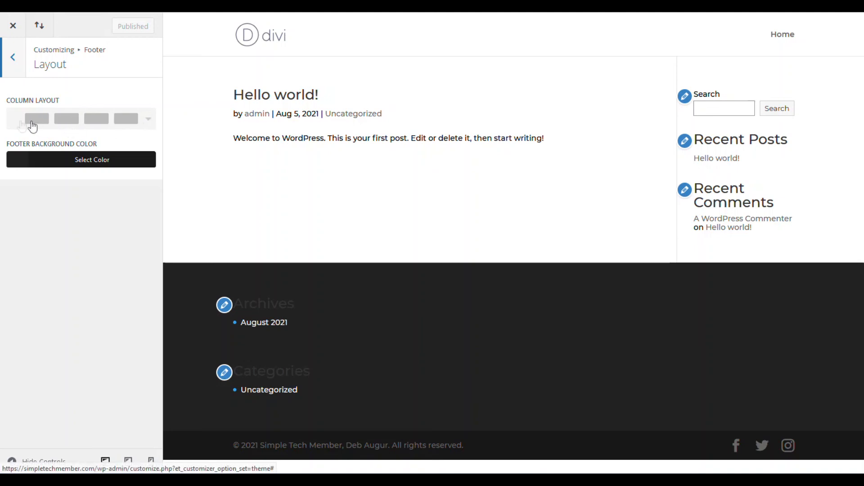
click(13, 57)
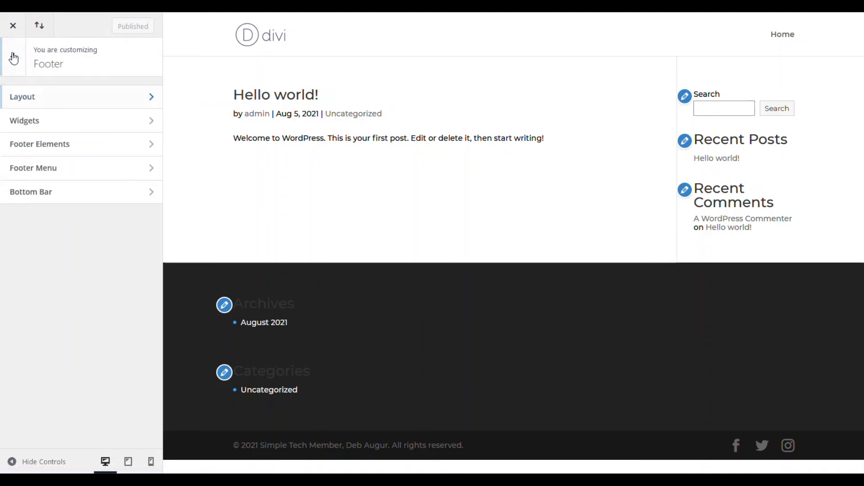
click(13, 57)
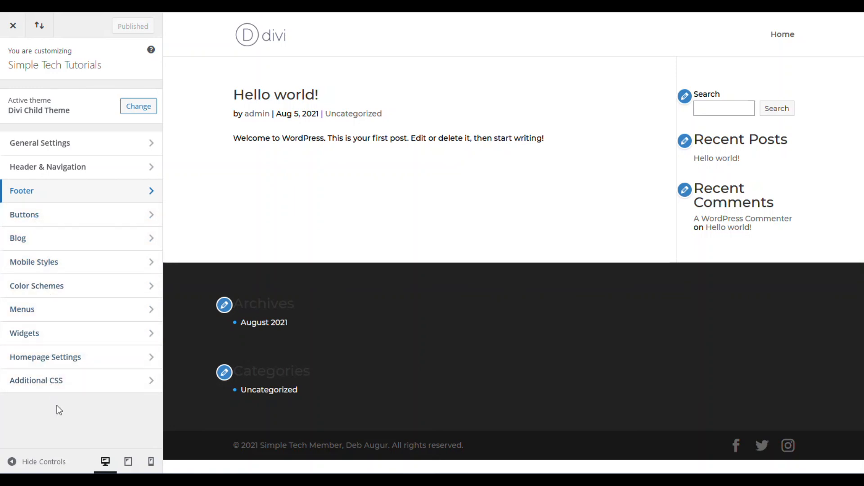
click(64, 387)
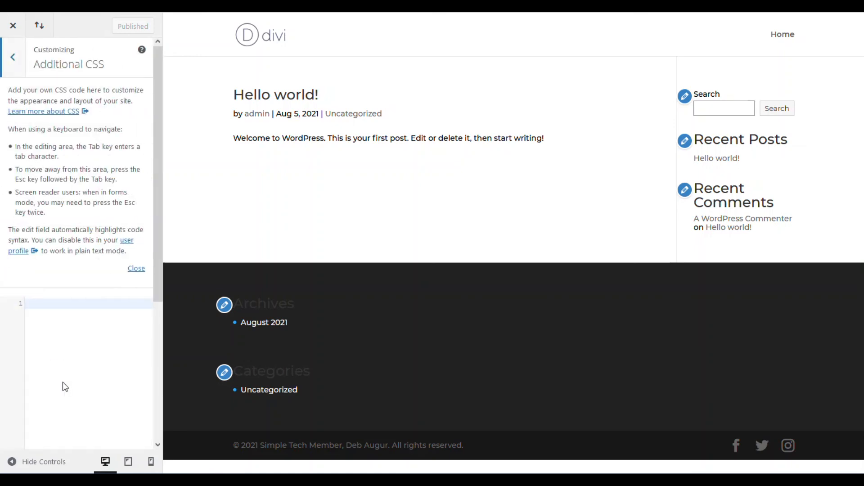